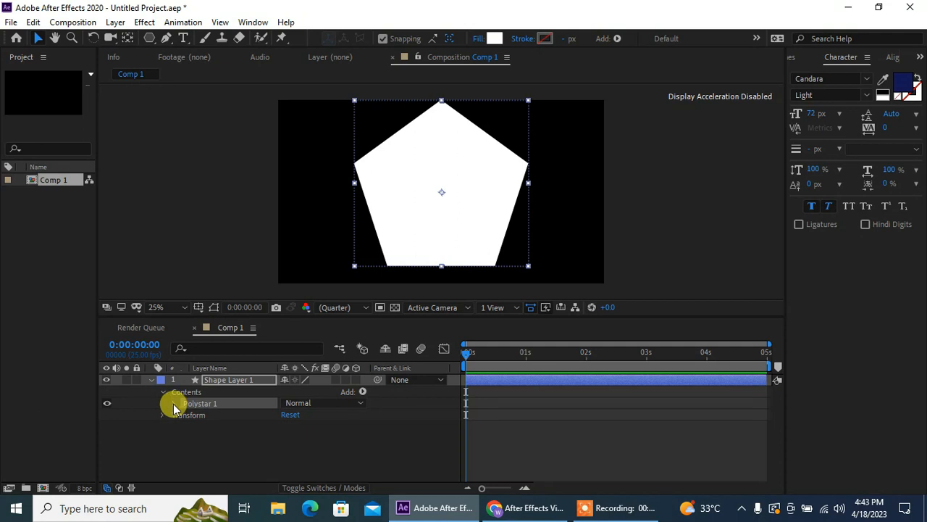
Step: Set the number of points of Polystar Path 1 to 3 to turn the pentagon into a triangle
{"action": "left_click", "coordinate": [173, 403]}
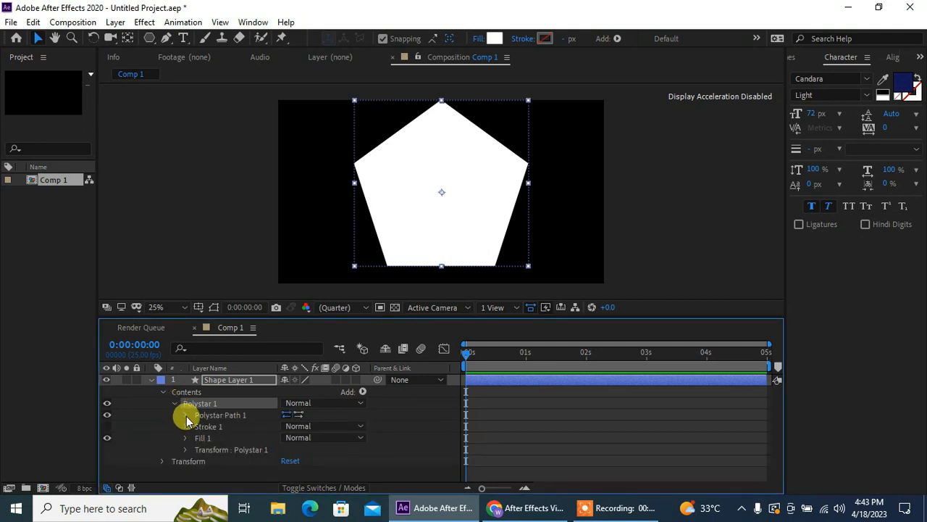
{"action": "left_click", "coordinate": [185, 416]}
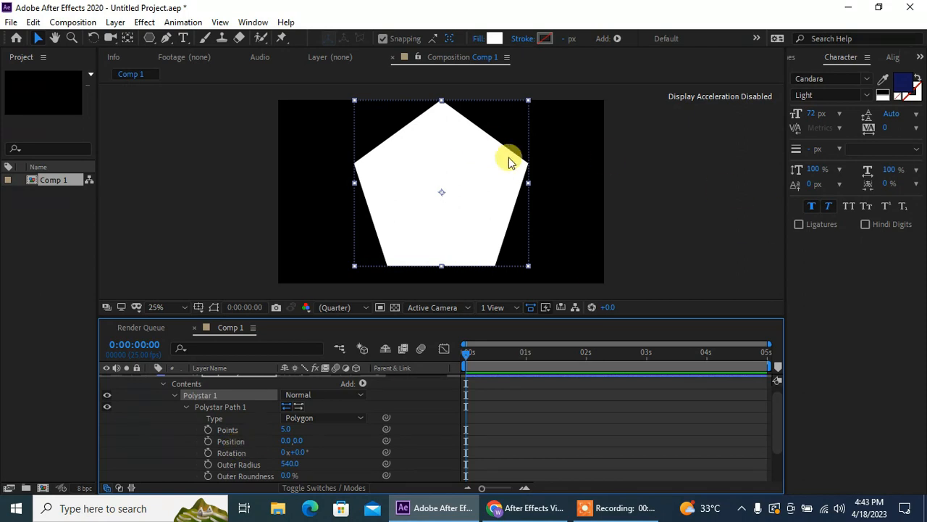
{"action": "left_click", "coordinate": [286, 429]}
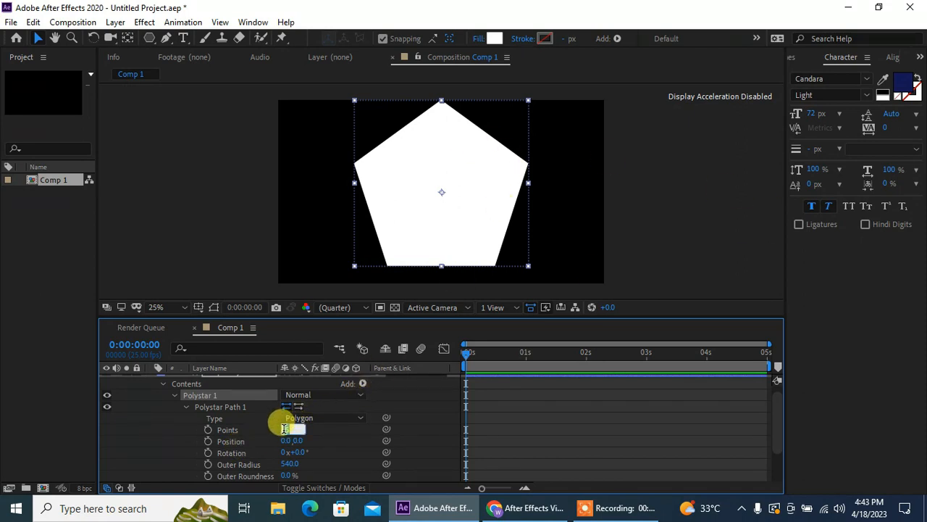
{"action": "type", "text": "3"}
{"action": "key", "text": "Return"}
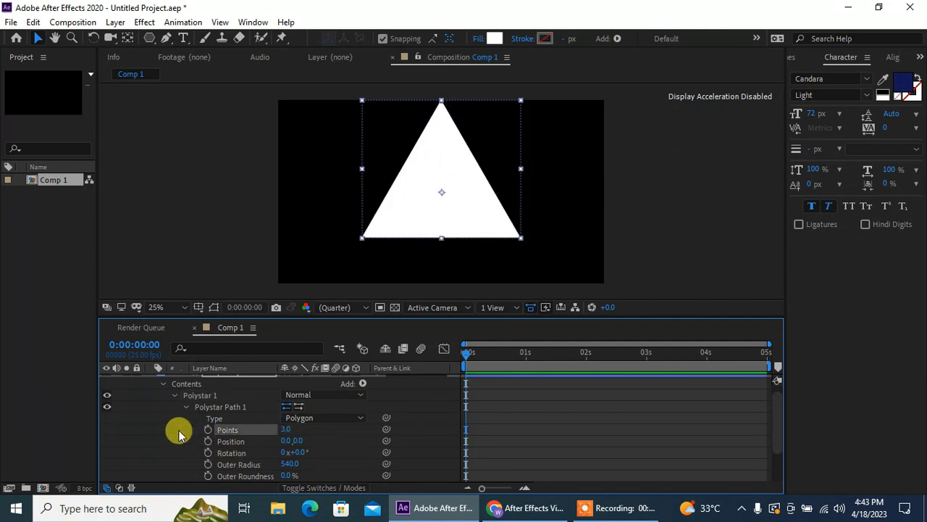
Step: Set the outer radius of Polystar Path 1 to 100
{"action": "scroll", "coordinate": [179, 434], "scroll_direction": "down", "scroll_amount": 1}
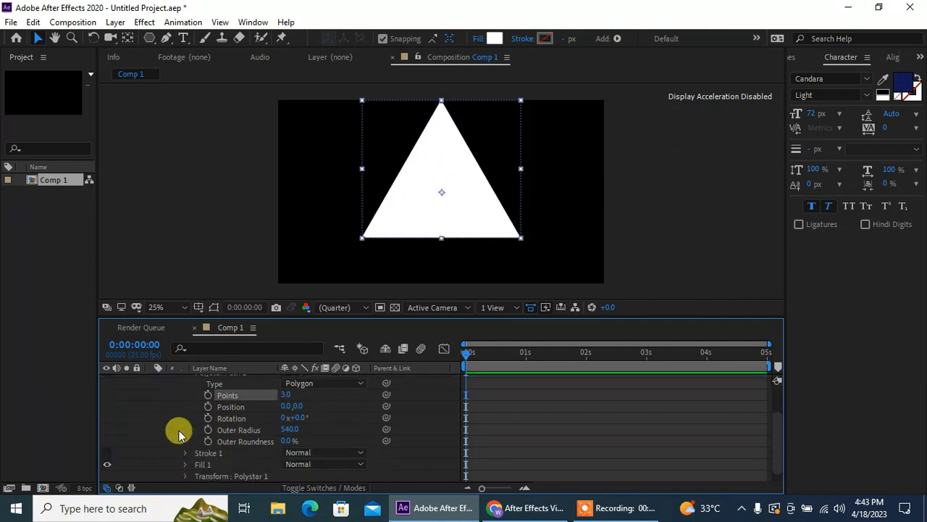
{"action": "left_click", "coordinate": [289, 430]}
{"action": "type", "text": "100"}
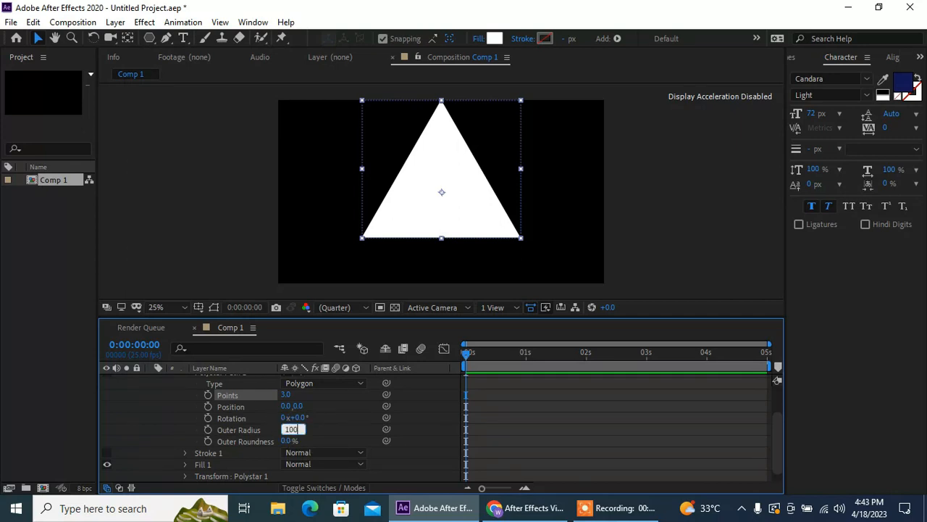
{"action": "key", "text": "Return"}
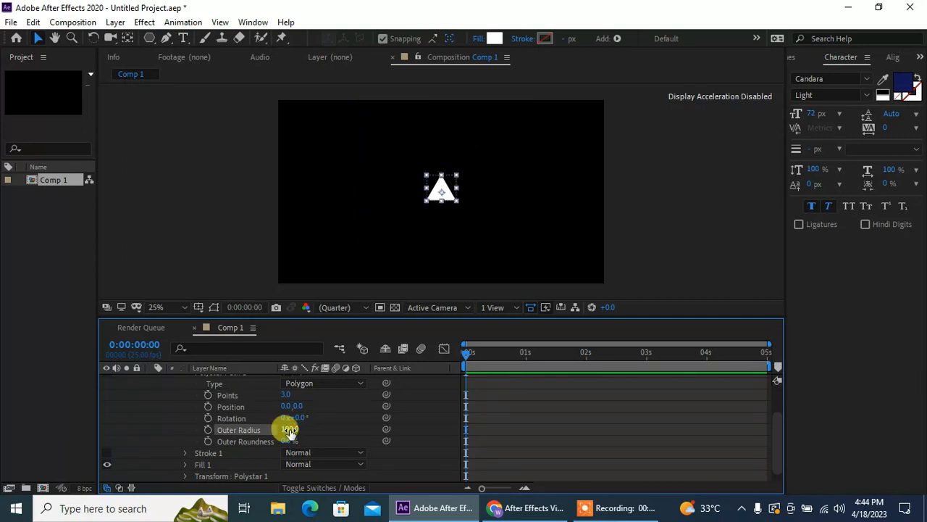
Step: Expand the Polystar 1 and layer transform properties, and start keyframing the Position of Polystar Path 1 at 0:00:00:00
{"action": "scroll", "coordinate": [277, 422], "scroll_direction": "down", "scroll_amount": 1}
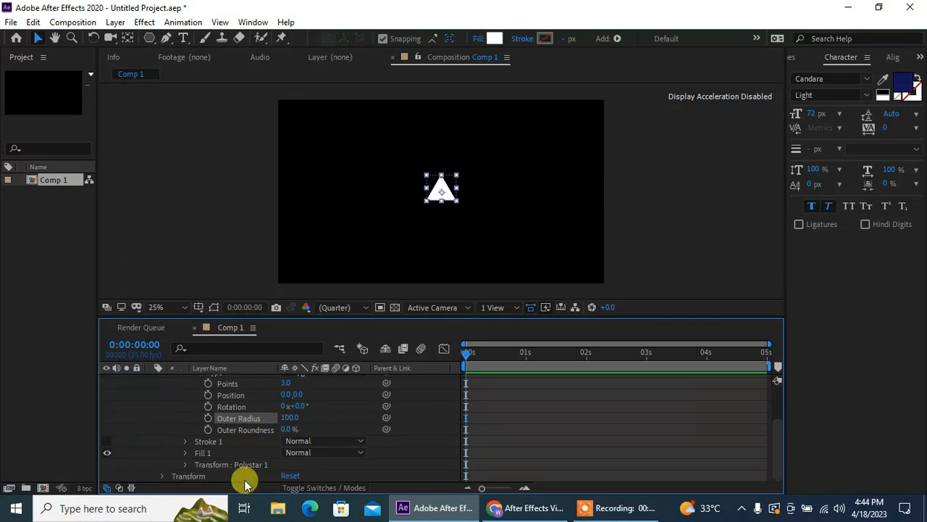
{"action": "left_click", "coordinate": [185, 464]}
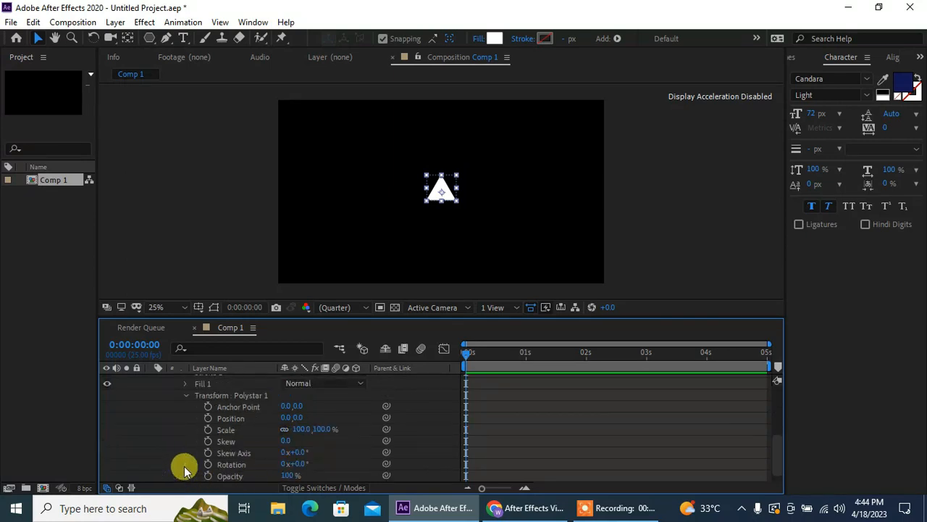
{"action": "scroll", "coordinate": [206, 443], "scroll_direction": "down", "scroll_amount": 1}
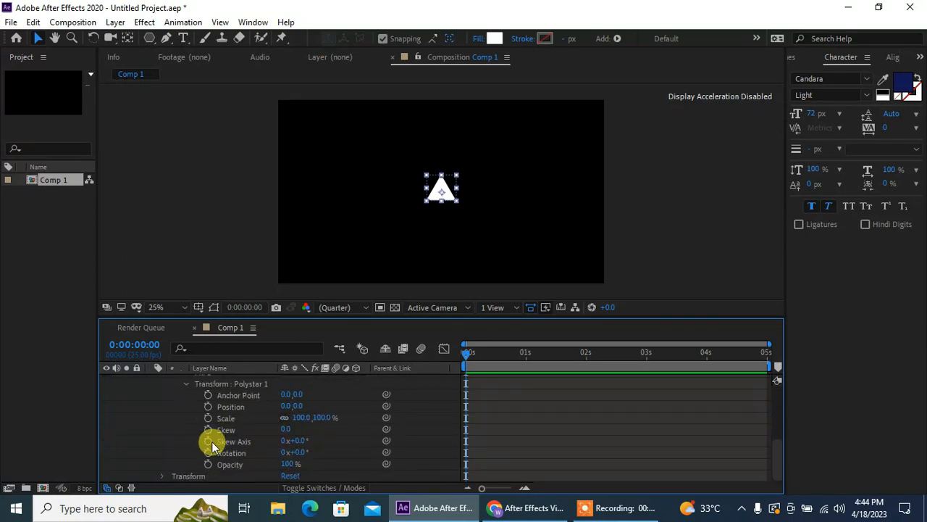
{"action": "left_click", "coordinate": [164, 476]}
{"action": "scroll", "coordinate": [200, 457], "scroll_direction": "up", "scroll_amount": 6}
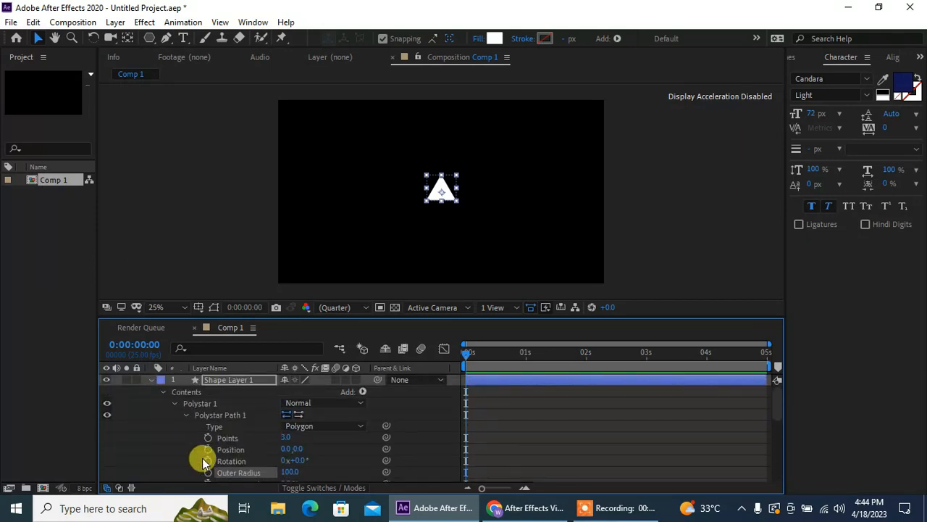
{"action": "scroll", "coordinate": [204, 463], "scroll_direction": "down", "scroll_amount": 3}
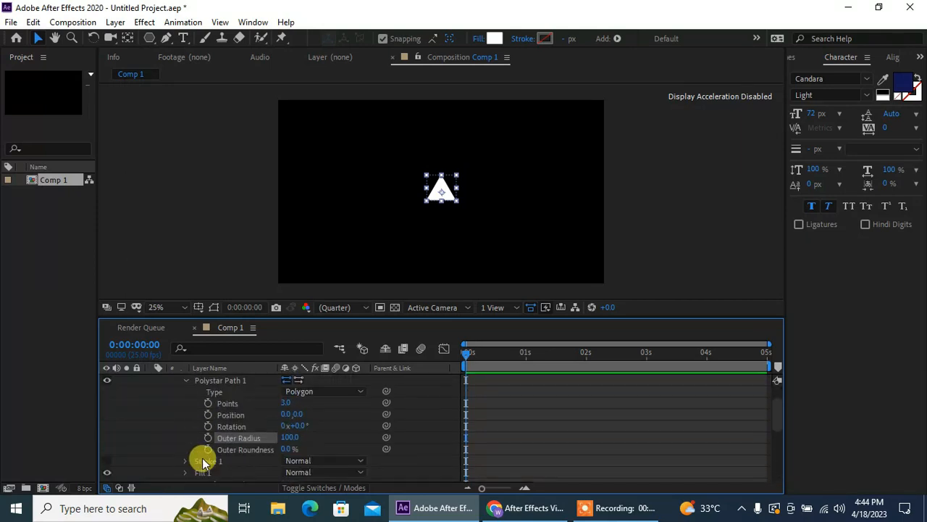
{"action": "left_click", "coordinate": [208, 413]}
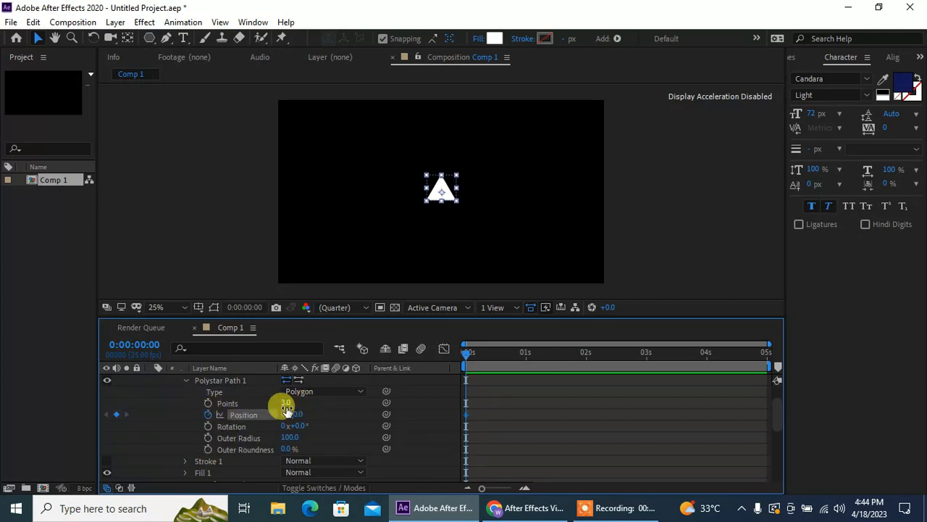
Step: Add Scale keyframes at 0:00:00:00 to both the Polystar 1 transform and the layer transform
{"action": "scroll", "coordinate": [287, 410], "scroll_direction": "down", "scroll_amount": 6}
{"action": "scroll", "coordinate": [287, 408], "scroll_direction": "down", "scroll_amount": 3}
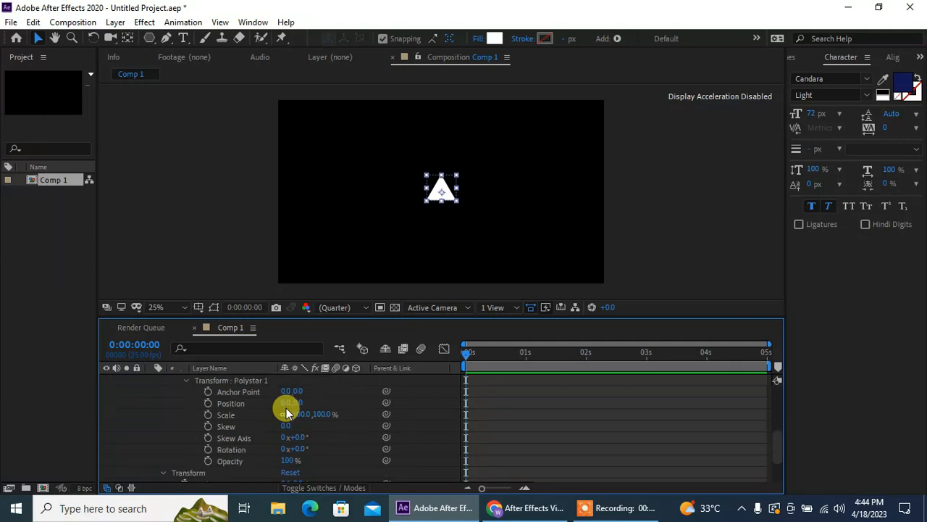
{"action": "left_click", "coordinate": [208, 414]}
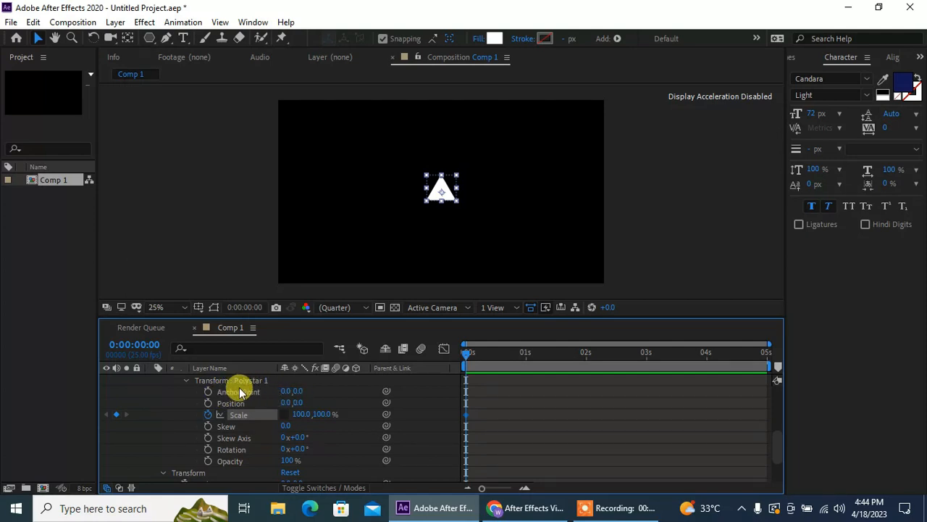
{"action": "scroll", "coordinate": [240, 392], "scroll_direction": "down", "scroll_amount": 3}
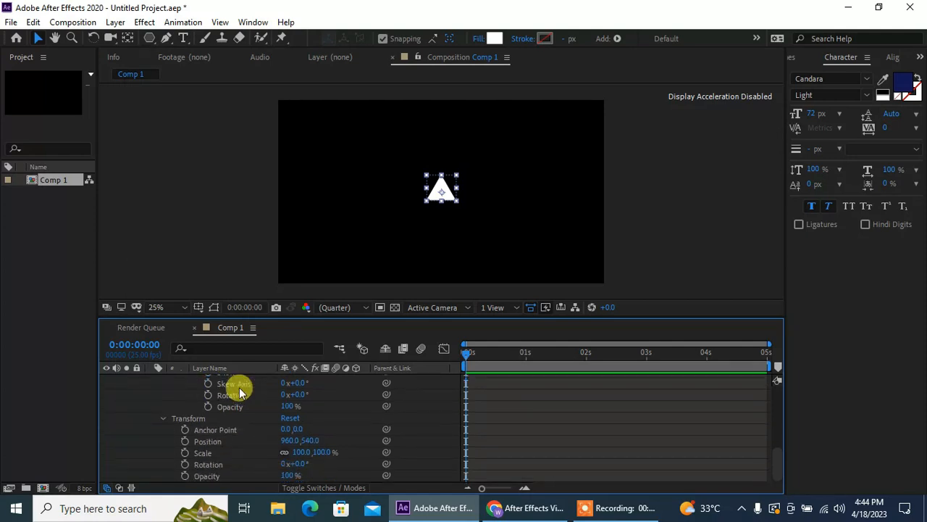
{"action": "left_click", "coordinate": [185, 454]}
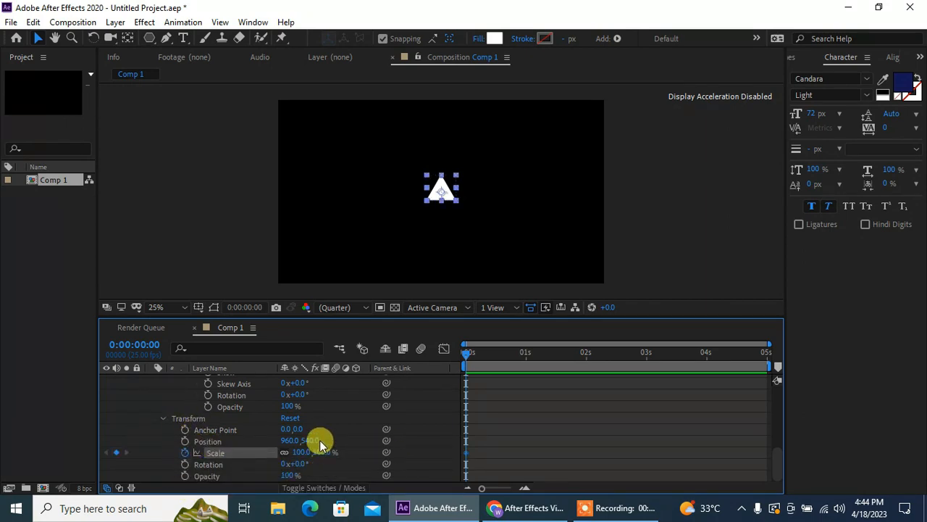
Step: Collapse Shape Layer 1 and reveal only its keyframed properties, then deselect the layer
{"action": "scroll", "coordinate": [320, 440], "scroll_direction": "up", "scroll_amount": 5}
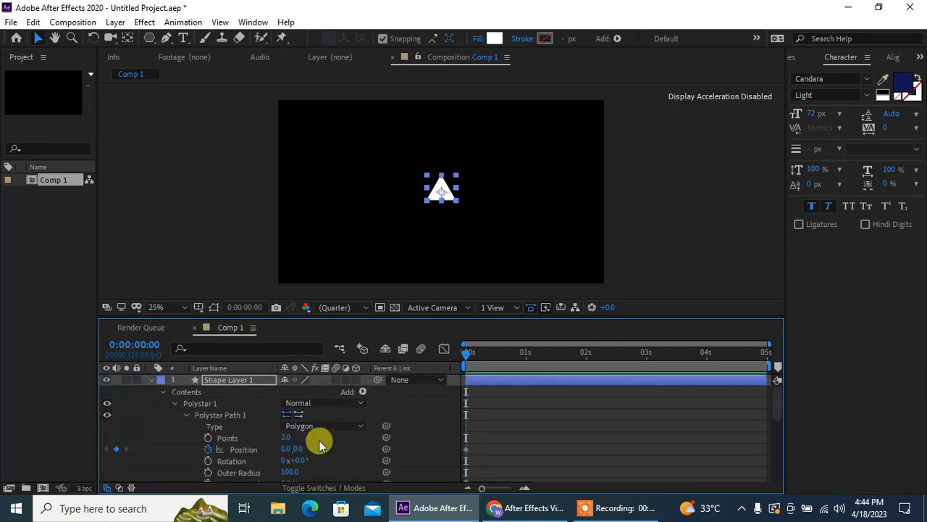
{"action": "scroll", "coordinate": [319, 439], "scroll_direction": "down", "scroll_amount": 5}
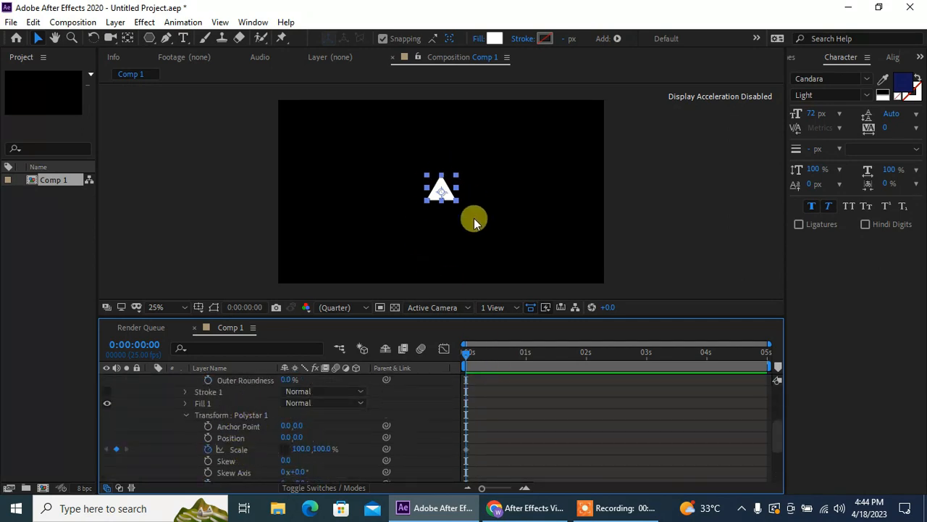
{"action": "scroll", "coordinate": [310, 389], "scroll_direction": "down", "scroll_amount": 3}
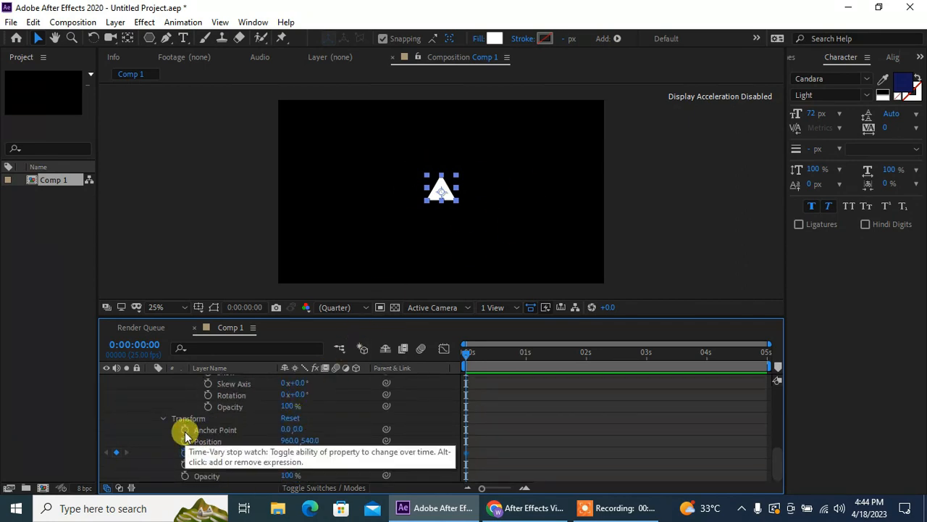
{"action": "scroll", "coordinate": [184, 433], "scroll_direction": "up", "scroll_amount": 5}
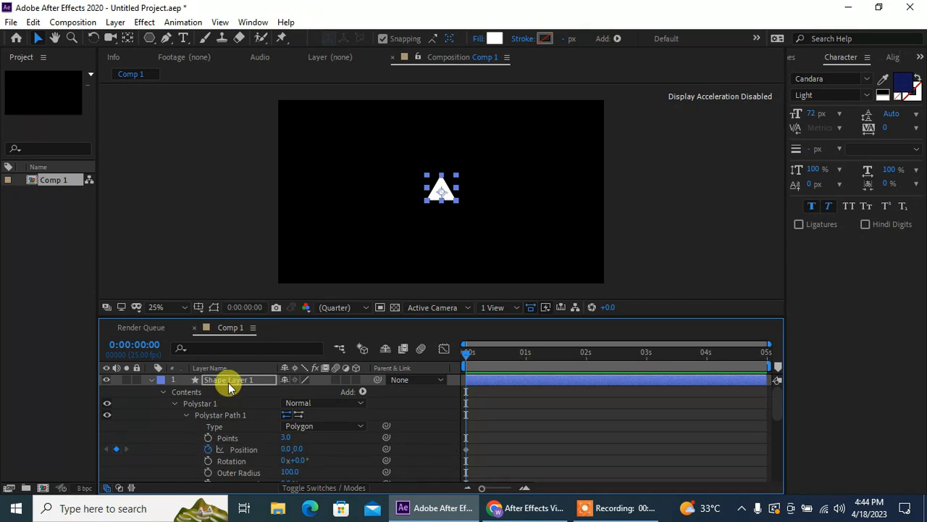
{"action": "left_click", "coordinate": [150, 380]}
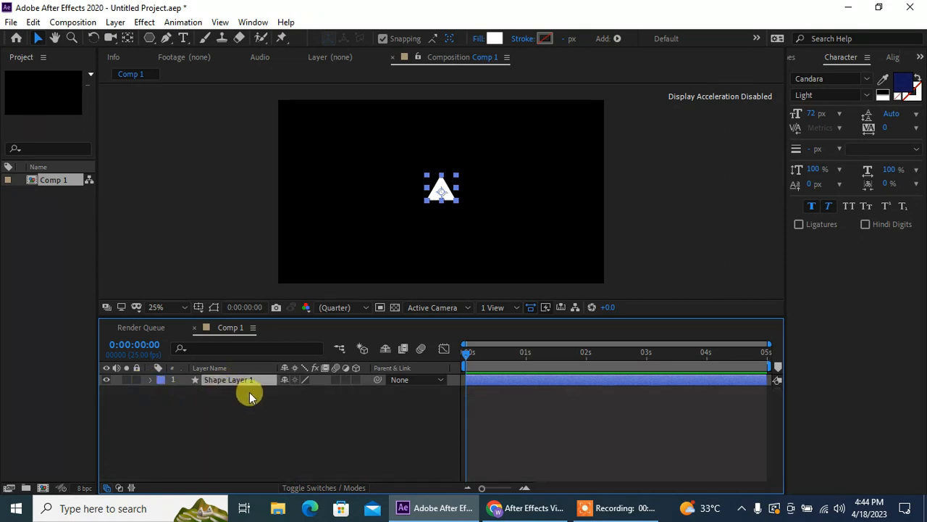
{"action": "key", "text": "u"}
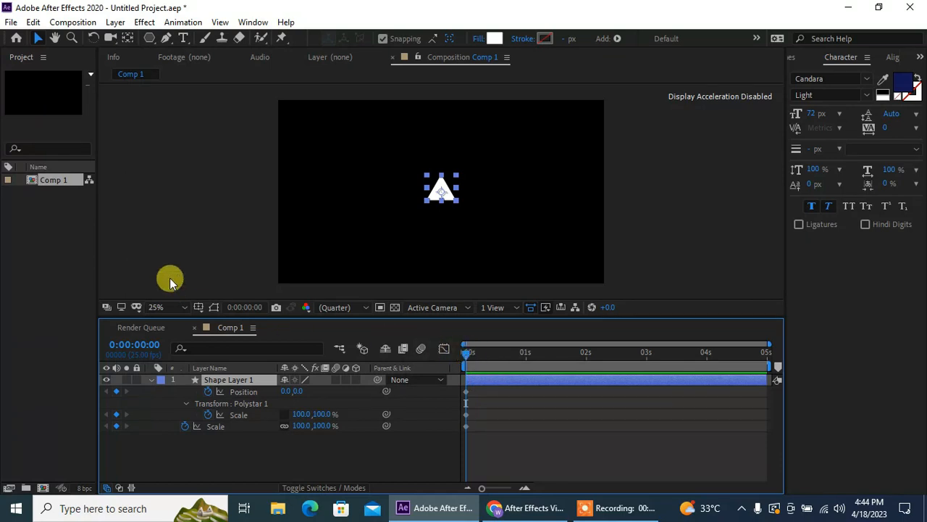
{"action": "left_click", "coordinate": [206, 231]}
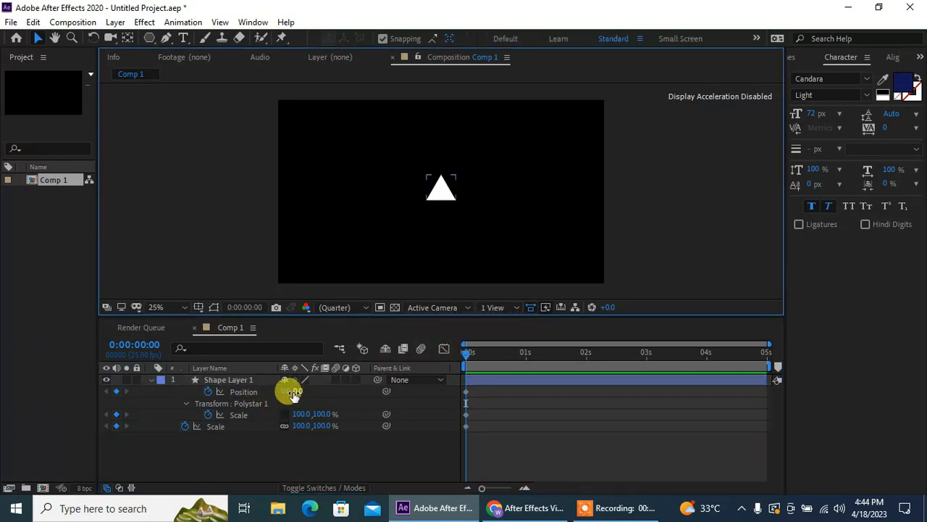
{"action": "left_click", "coordinate": [578, 393]}
Step: Set the Polystar 1 transform's Scale to 50% horizontally and 0% vertically at 0:00:00:00
{"action": "left_click", "coordinate": [225, 416]}
{"action": "left_click", "coordinate": [299, 413]}
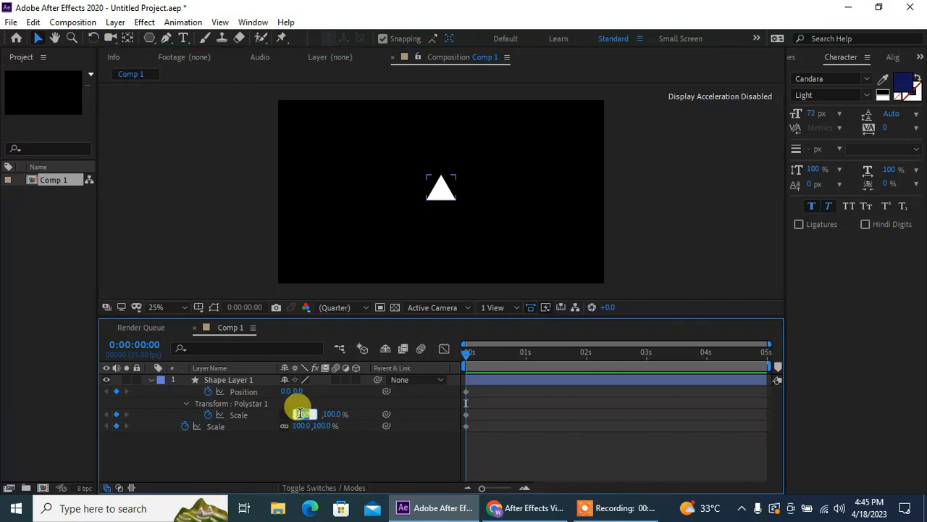
{"action": "type", "text": "50"}
{"action": "key", "text": "Return"}
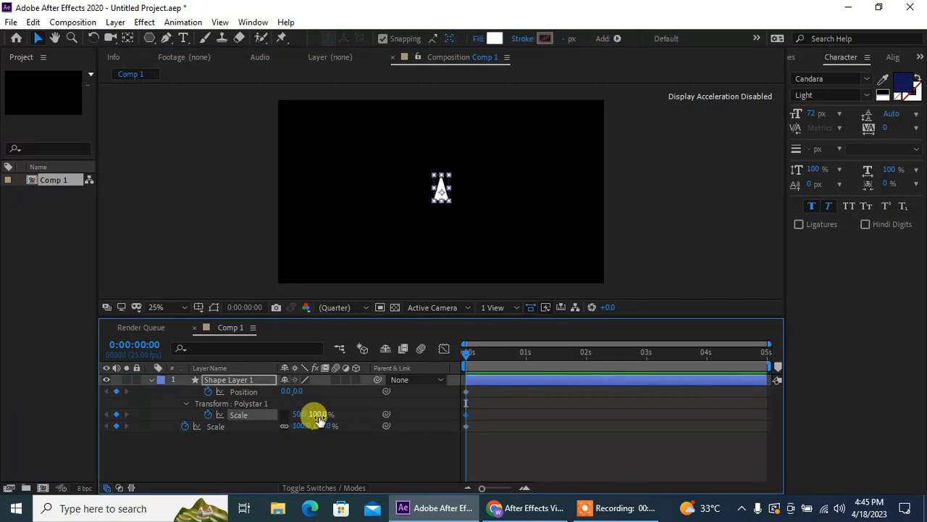
{"action": "left_click", "coordinate": [318, 414]}
{"action": "type", "text": "0"}
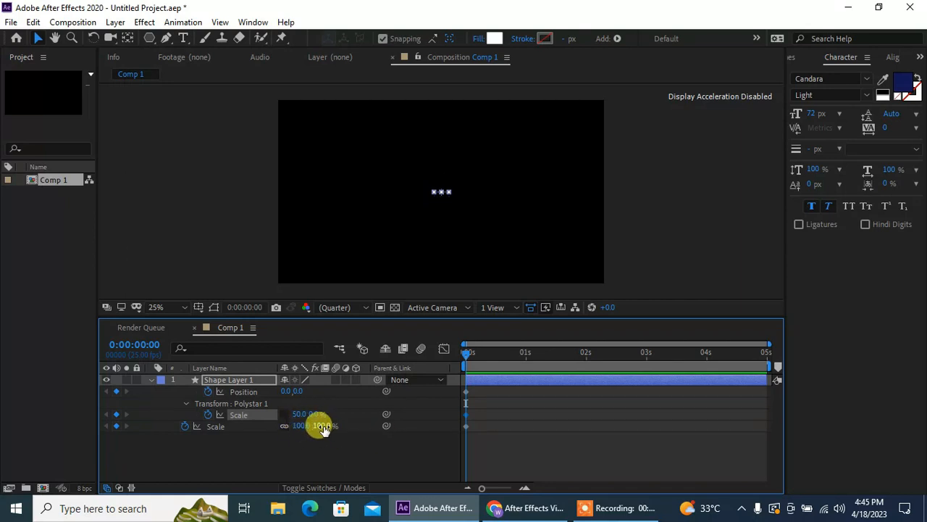
Step: Set the layer transform's linked Scale to 0% at 0:00:00:00
{"action": "left_click", "coordinate": [324, 425]}
{"action": "type", "text": "0"}
{"action": "key", "text": "Return"}
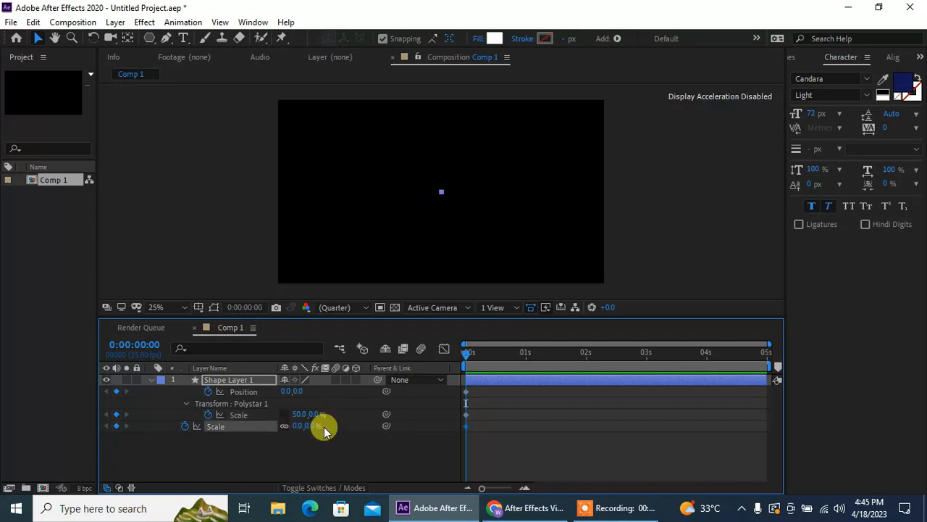
Step: Add a Position keyframe for Polystar Path 1 at 0:00:00:12 with the vertical value set to 300
{"action": "left_click_drag", "start_coordinate": [463, 348], "coordinate": [494, 368]}
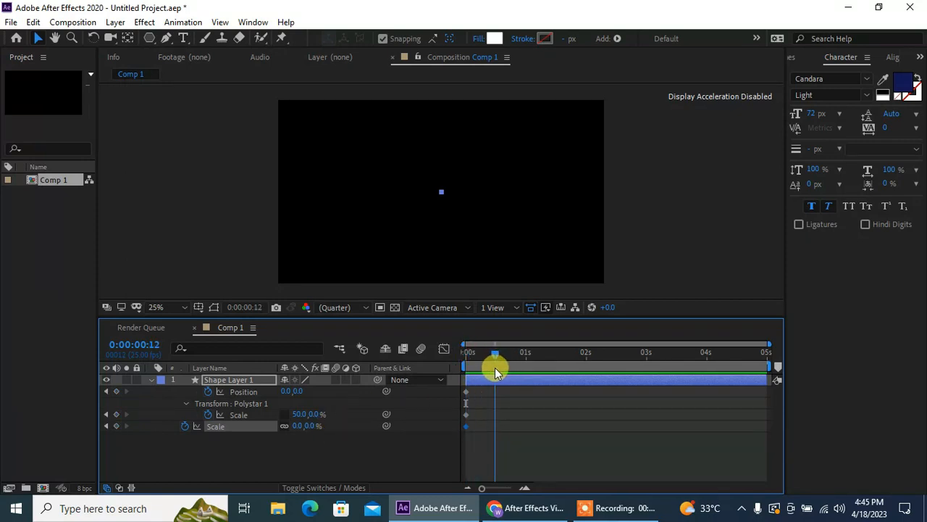
{"action": "left_click", "coordinate": [298, 391]}
{"action": "type", "text": "300"}
{"action": "key", "text": "Return"}
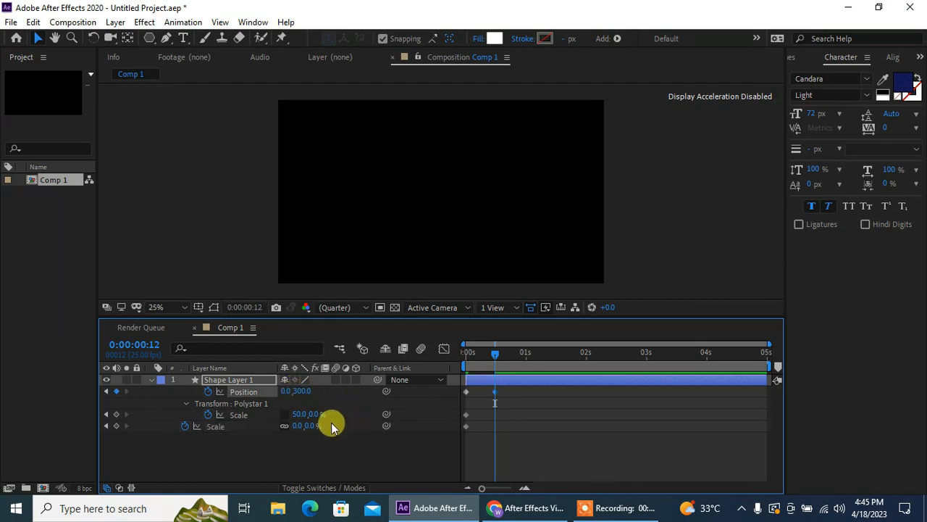
Step: Set the Polystar 1 transform's Scale to 0% horizontally and 100% vertically at 0:00:00:12
{"action": "left_click", "coordinate": [299, 414]}
{"action": "left_click", "coordinate": [316, 414]}
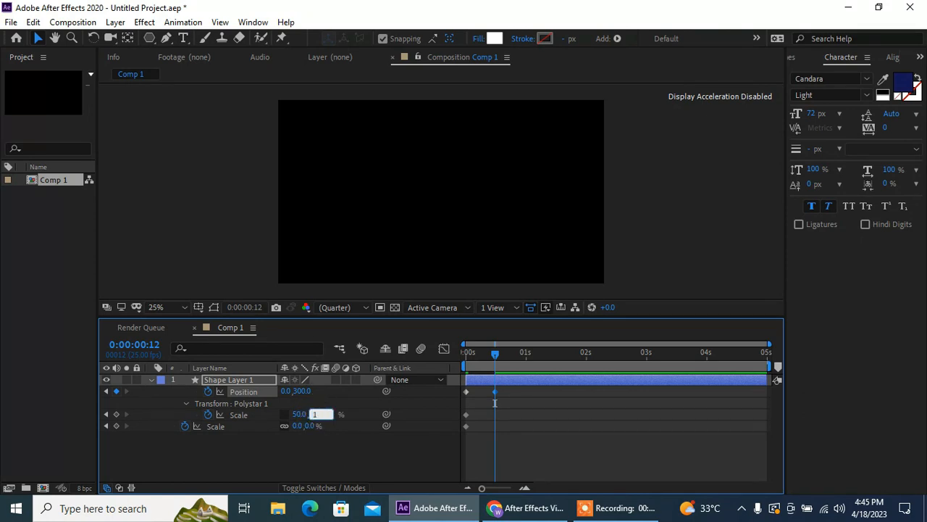
{"action": "type", "text": "50"}
{"action": "key", "text": "Return"}
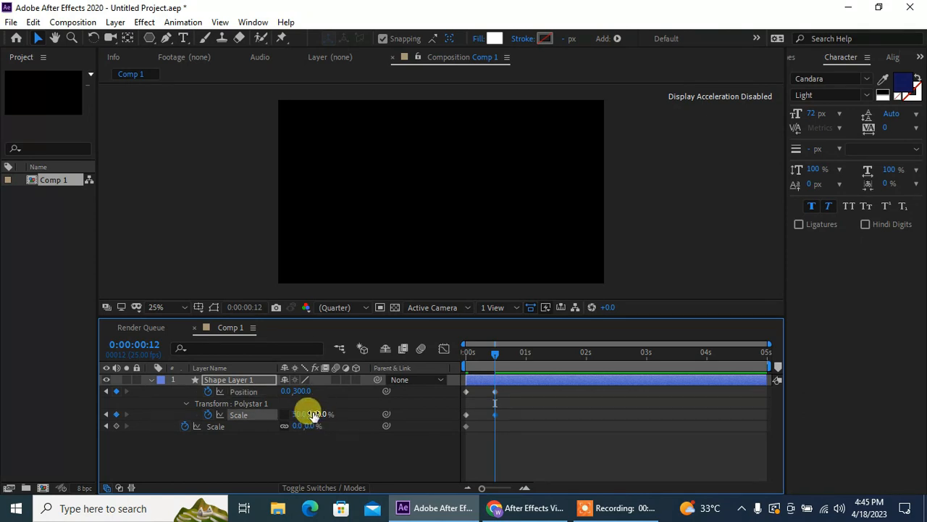
{"action": "left_click", "coordinate": [296, 414]}
{"action": "type", "text": "0"}
{"action": "key", "text": "Return"}
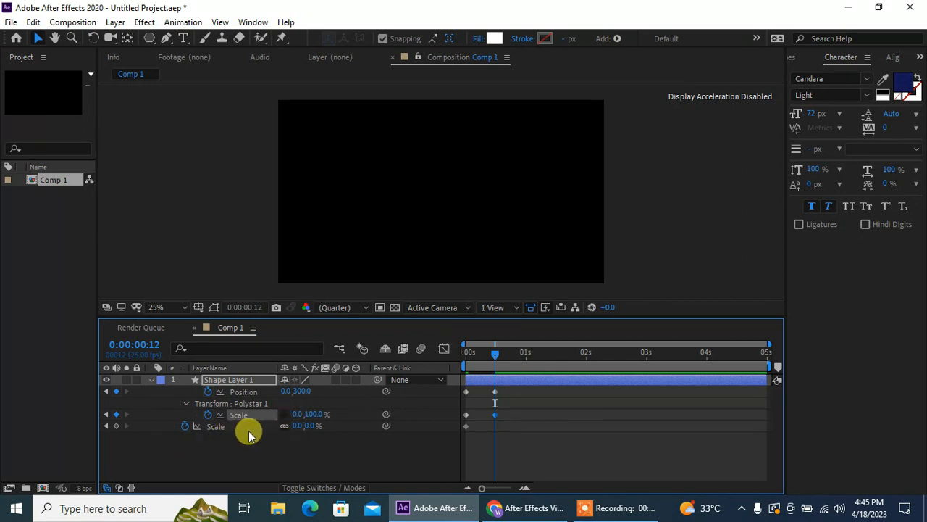
Step: Set the layer transform's linked Scale to 100% at 0:00:00:12
{"action": "left_click", "coordinate": [309, 425]}
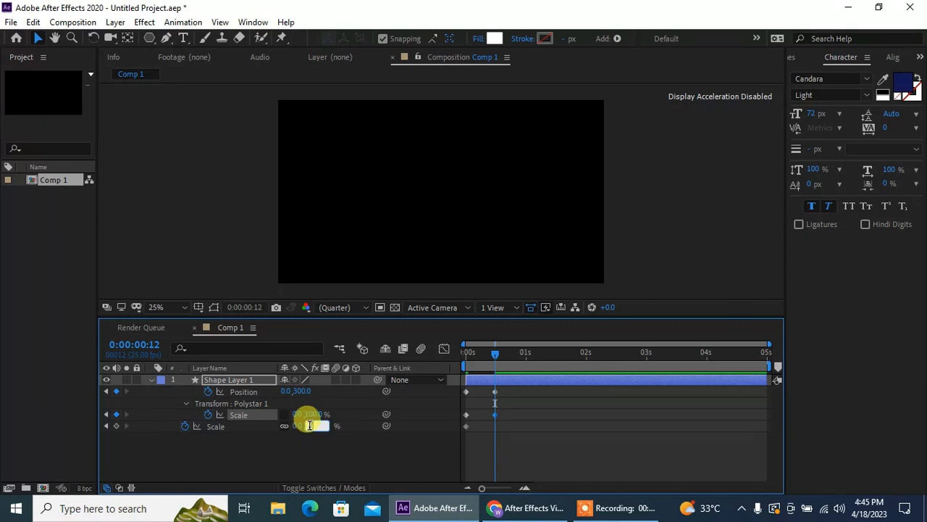
{"action": "type", "text": "100"}
{"action": "key", "text": "Return"}
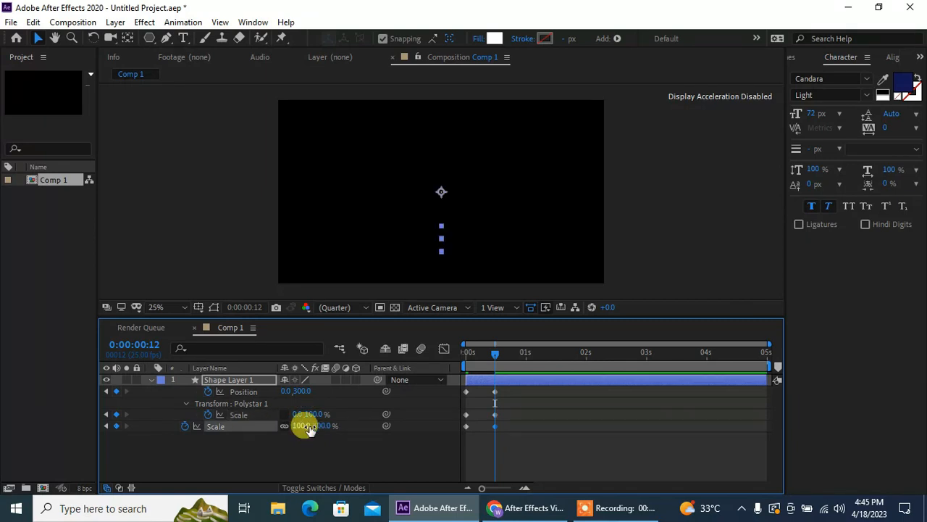
Step: Apply Easy Ease to all Position and Scale keyframes of Shape Layer 1
{"action": "left_click", "coordinate": [652, 232]}
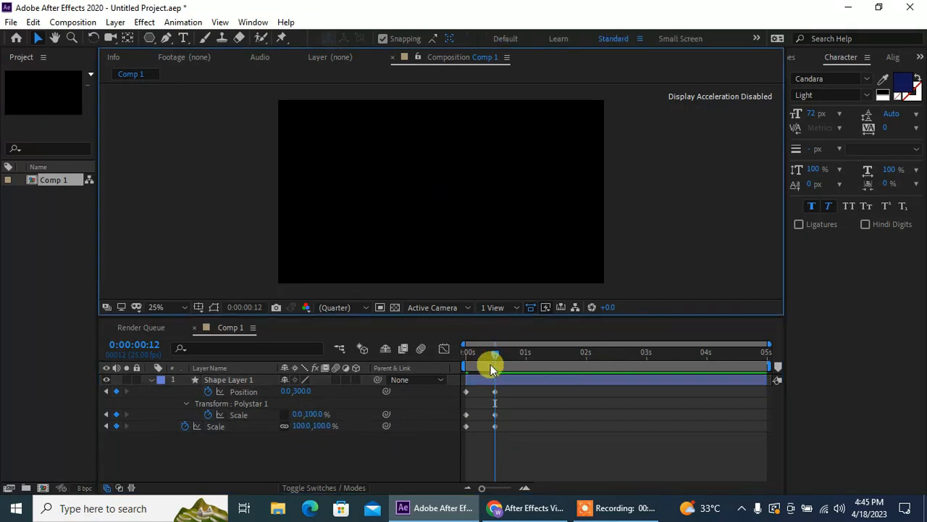
{"action": "mouse_move", "coordinate": [494, 354]}
{"action": "left_mouse_down"}
{"action": "mouse_move", "coordinate": [454, 360]}
{"action": "mouse_move", "coordinate": [468, 399]}
{"action": "mouse_move", "coordinate": [502, 434]}
{"action": "left_mouse_up"}
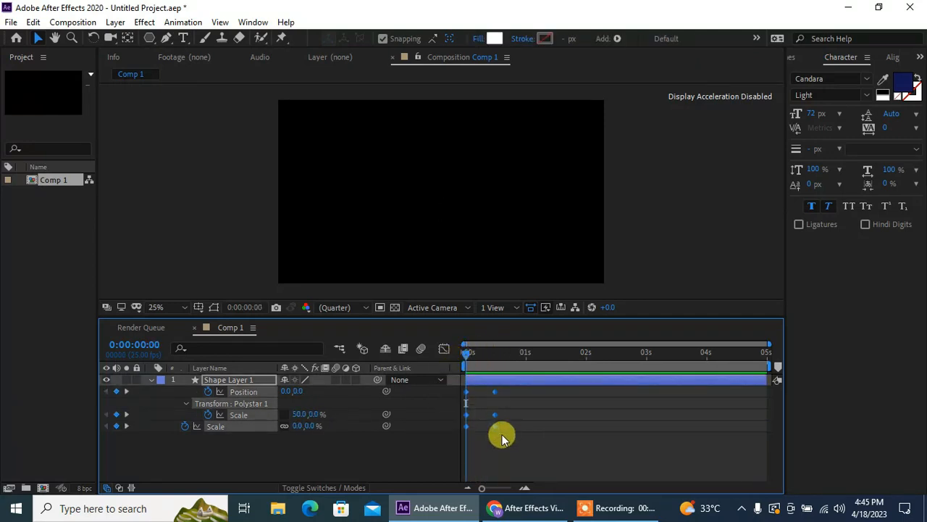
{"action": "right_click", "coordinate": [493, 425]}
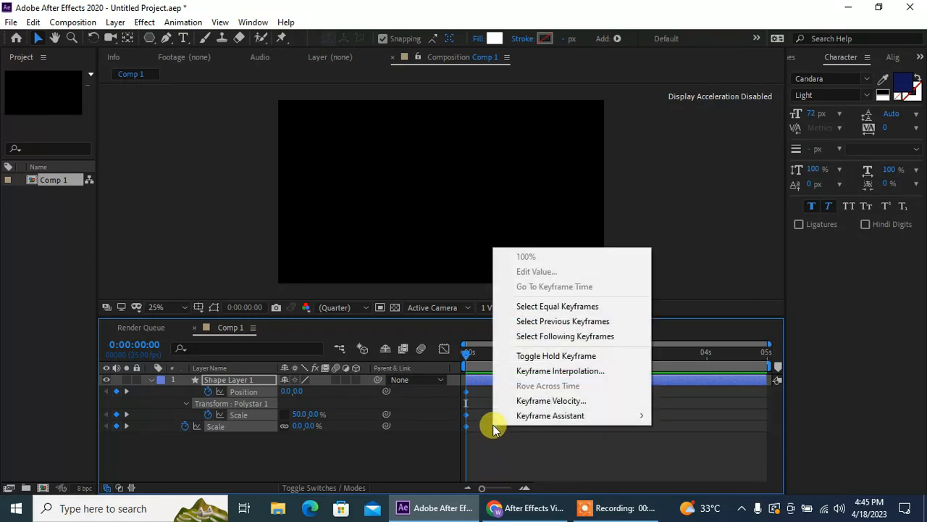
{"action": "mouse_move", "coordinate": [520, 420]}
{"action": "left_click", "coordinate": [704, 326]}
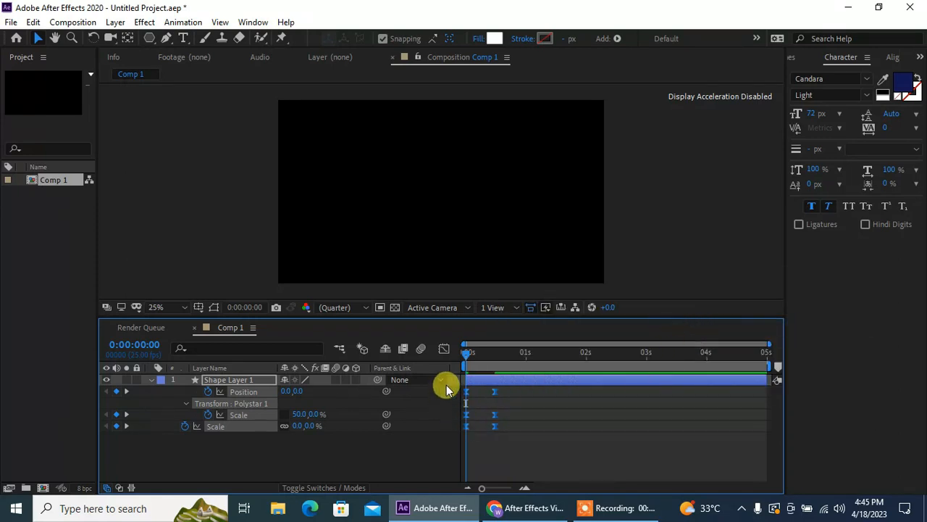
Step: Reshape the speed graphs of all the keyframes so speed peaks at the start and tapers off slowly, and preview the animation
{"action": "left_click", "coordinate": [442, 350]}
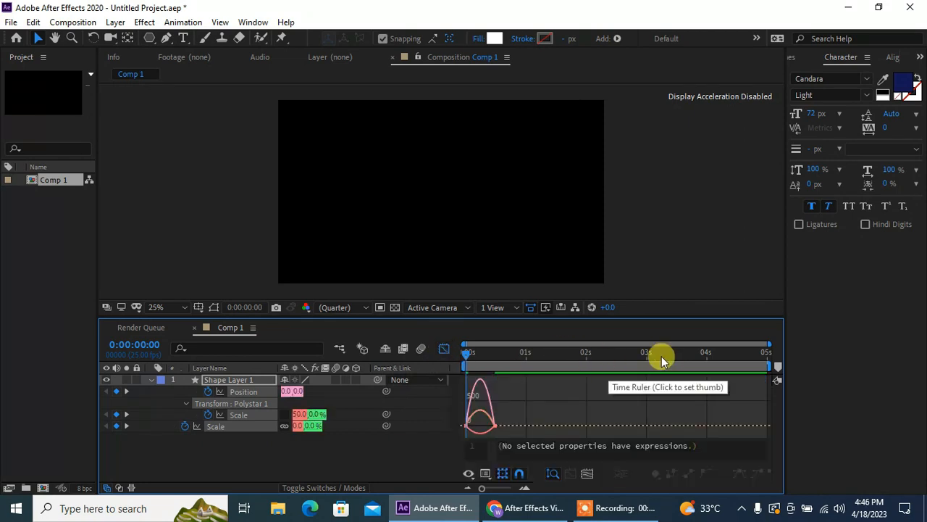
{"action": "left_click_drag", "start_coordinate": [767, 344], "coordinate": [586, 345]}
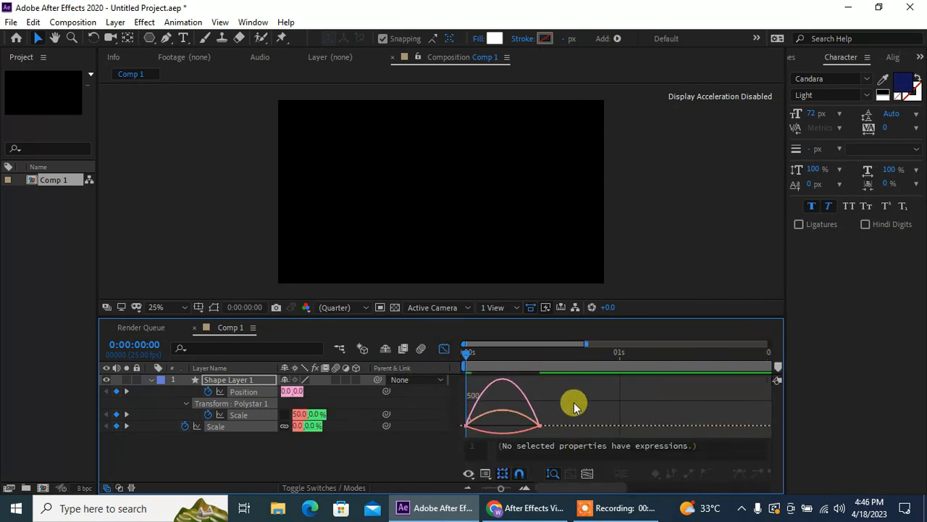
{"action": "left_click_drag", "start_coordinate": [563, 413], "coordinate": [461, 437]}
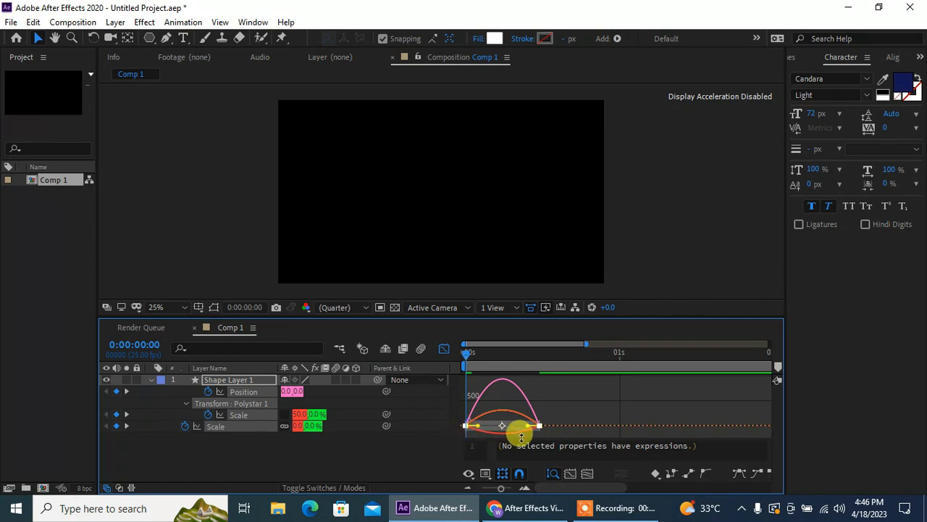
{"action": "left_click_drag", "start_coordinate": [518, 430], "coordinate": [479, 428]}
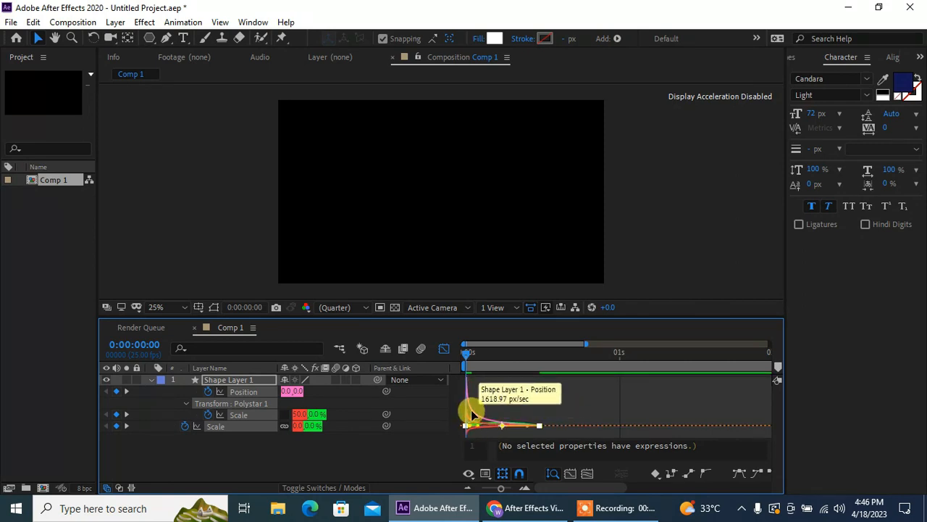
{"action": "left_click_drag", "start_coordinate": [465, 352], "coordinate": [534, 371]}
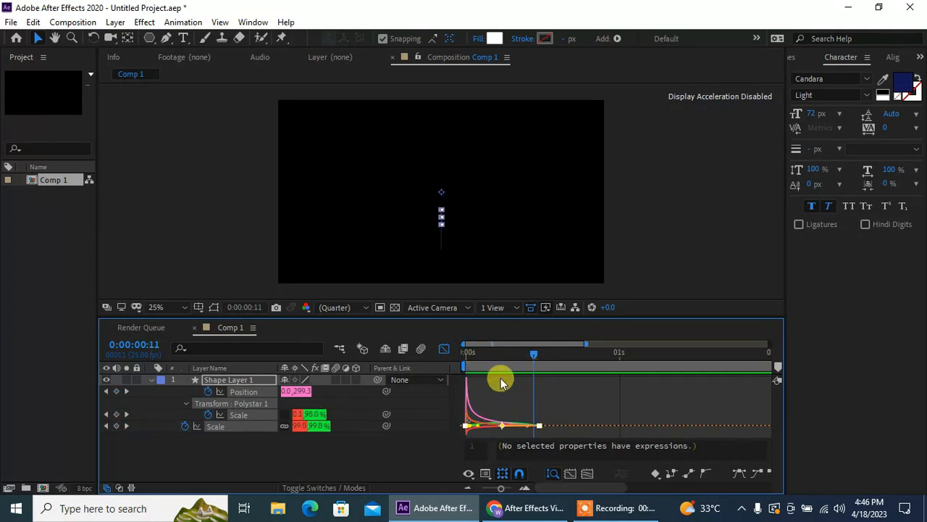
{"action": "key", "text": "Home"}
{"action": "left_click", "coordinate": [447, 349]}
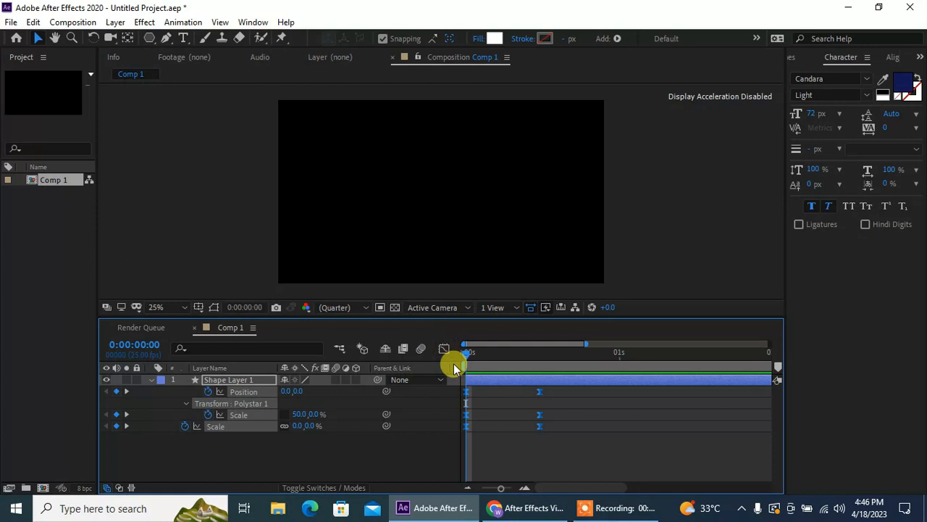
{"action": "left_click", "coordinate": [671, 267]}
{"action": "left_click_drag", "start_coordinate": [463, 360], "coordinate": [424, 368]}
{"action": "key", "text": "space"}
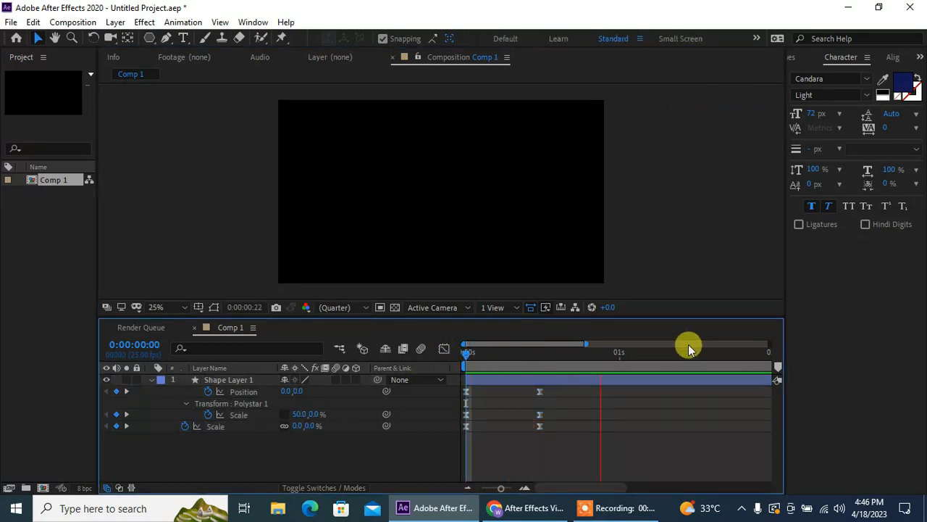
{"action": "key", "text": "space"}
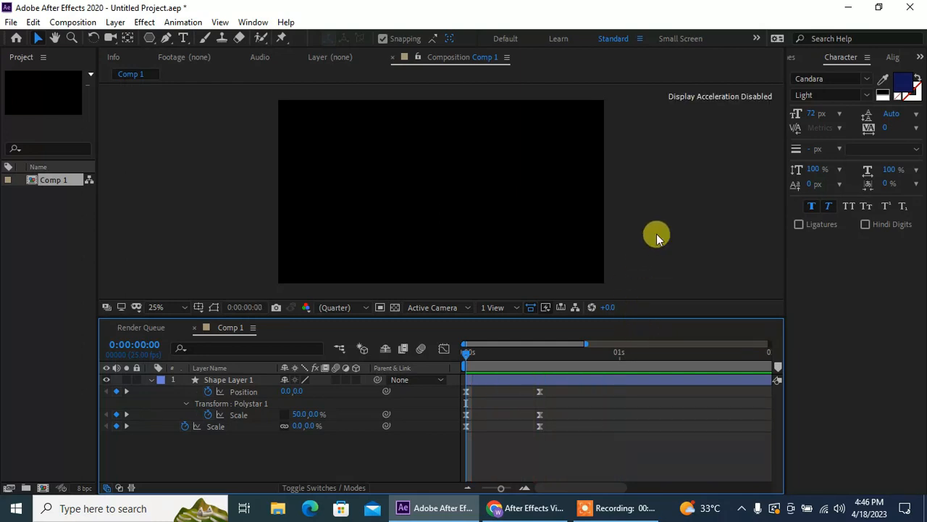
Step: Move the three end keyframes to 0:00:00:22 and play the animation from the start
{"action": "left_click_drag", "start_coordinate": [524, 389], "coordinate": [562, 434]}
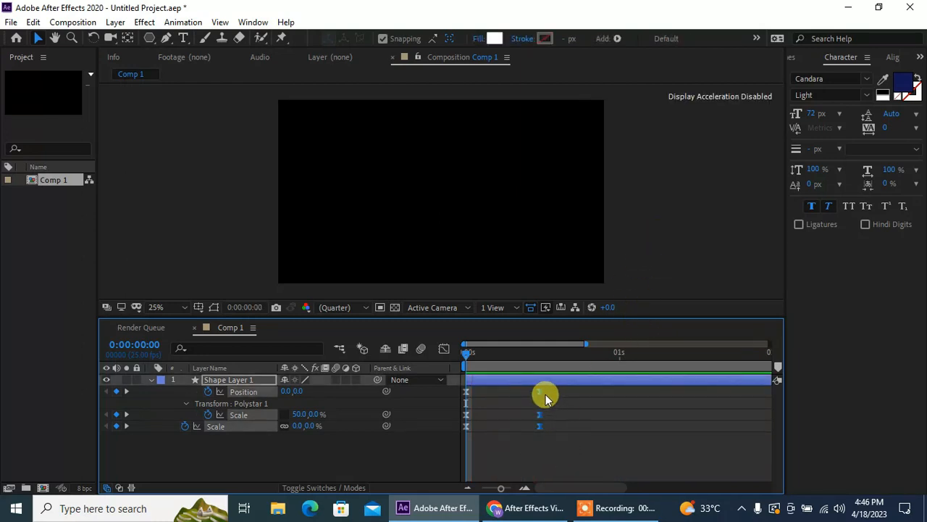
{"action": "left_click_drag", "start_coordinate": [543, 394], "coordinate": [605, 393]}
{"action": "left_click", "coordinate": [710, 234]}
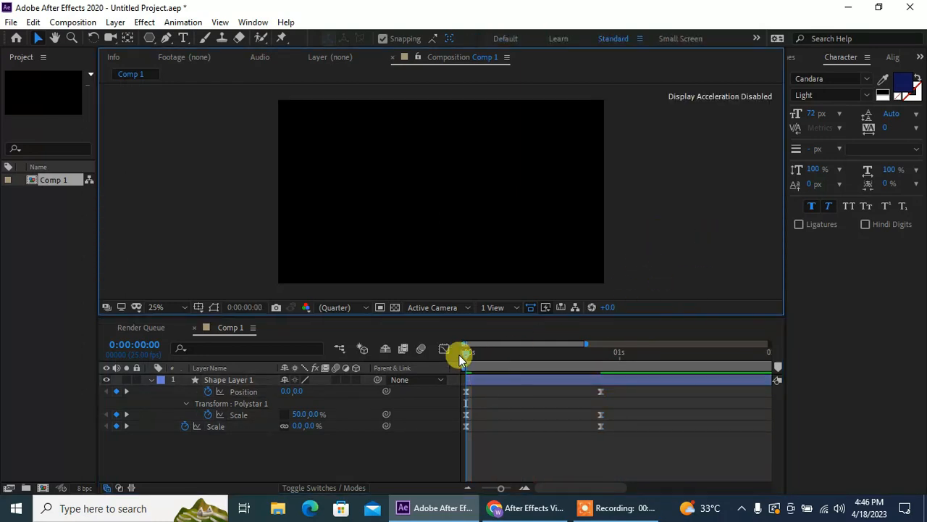
{"action": "left_click_drag", "start_coordinate": [468, 358], "coordinate": [430, 379]}
{"action": "key", "text": "space"}
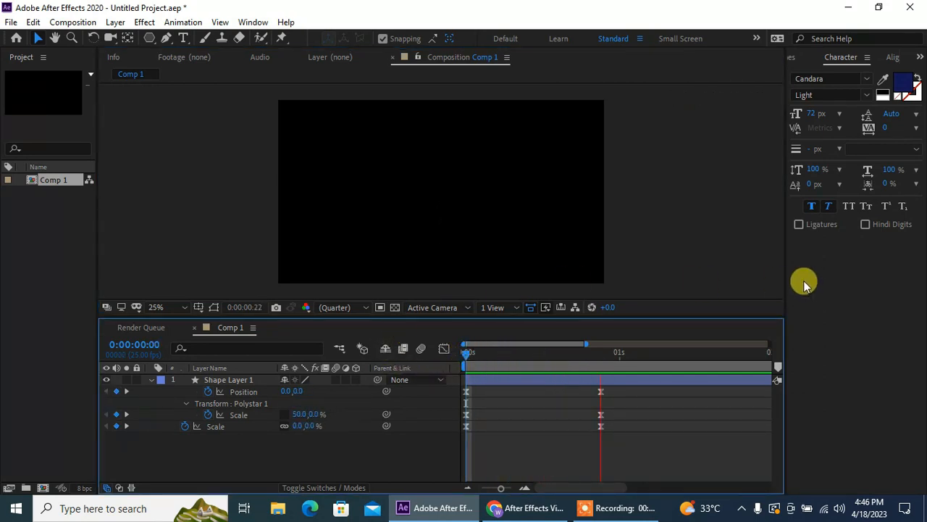
{"action": "left_click", "coordinate": [683, 242]}
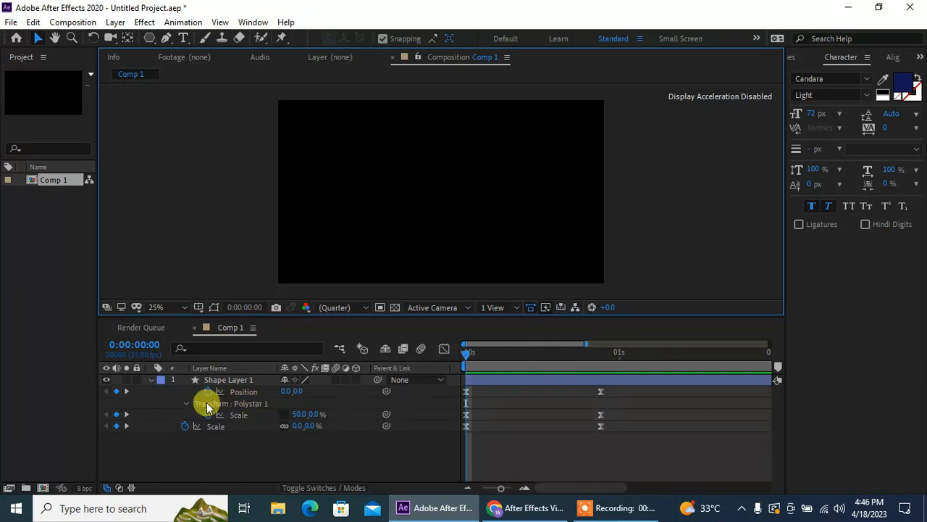
Step: Add a Repeater to the contents of Shape Layer 1
{"action": "left_click", "coordinate": [150, 381]}
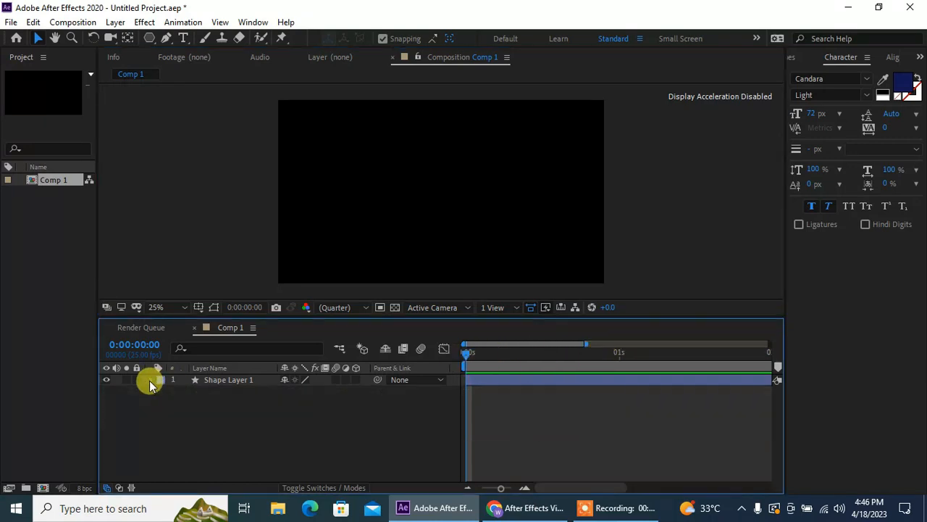
{"action": "left_click", "coordinate": [150, 380]}
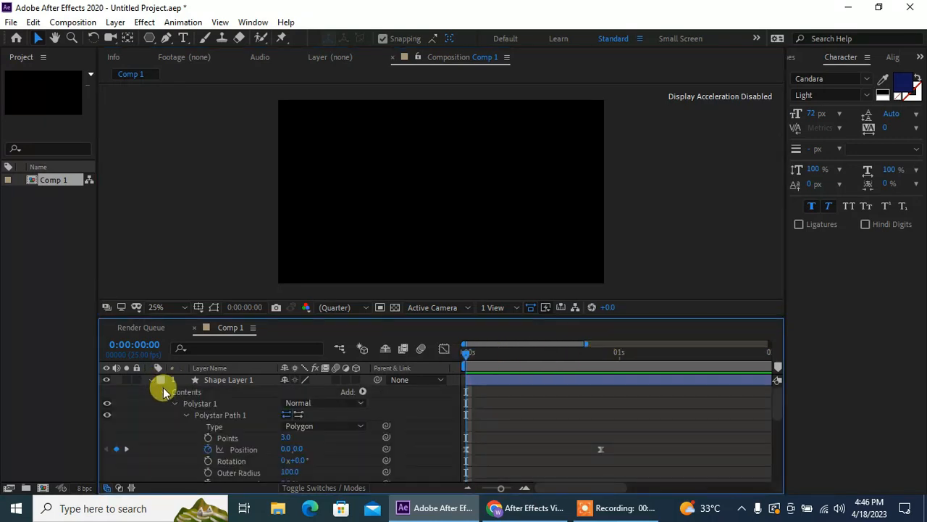
{"action": "left_click", "coordinate": [362, 392]}
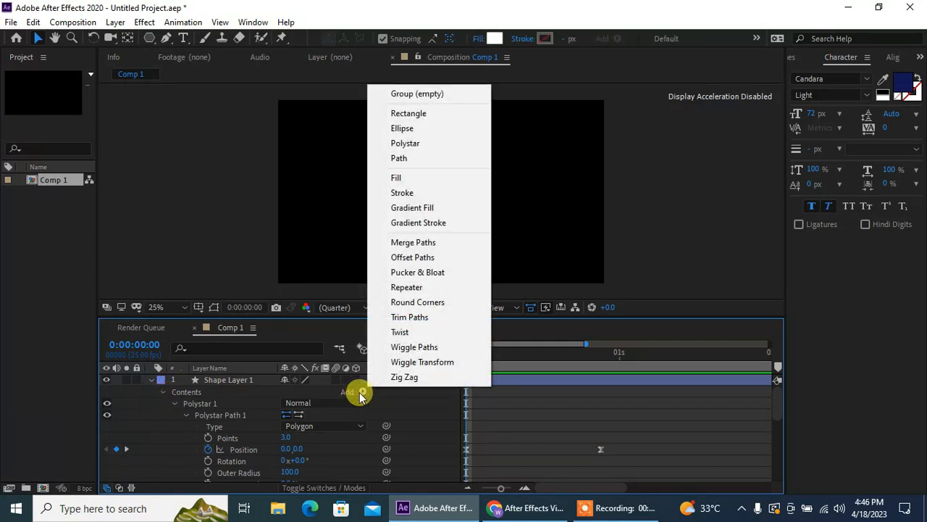
{"action": "left_click", "coordinate": [425, 290]}
Step: Set the Repeater's Copies to 12 and move the current time to 0:00:00:08 to check the copies
{"action": "scroll", "coordinate": [295, 410], "scroll_direction": "down", "scroll_amount": 3}
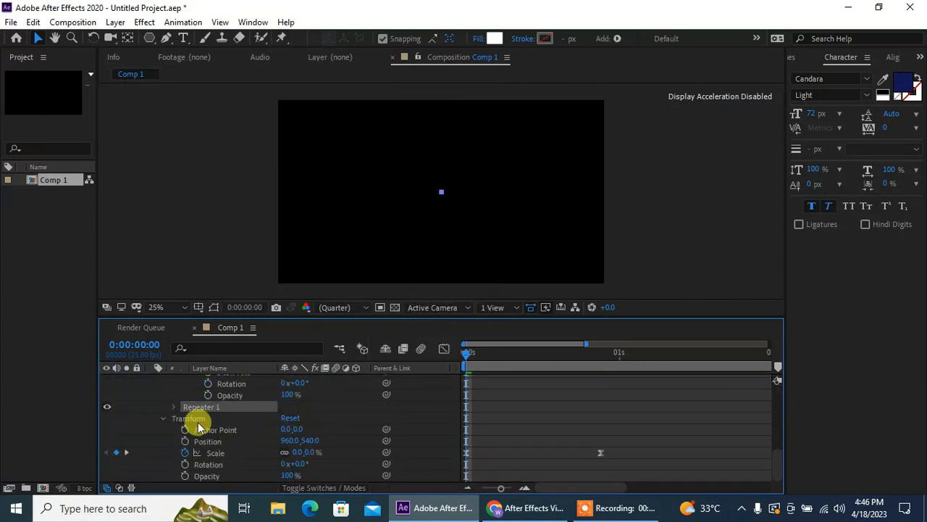
{"action": "left_click", "coordinate": [174, 407]}
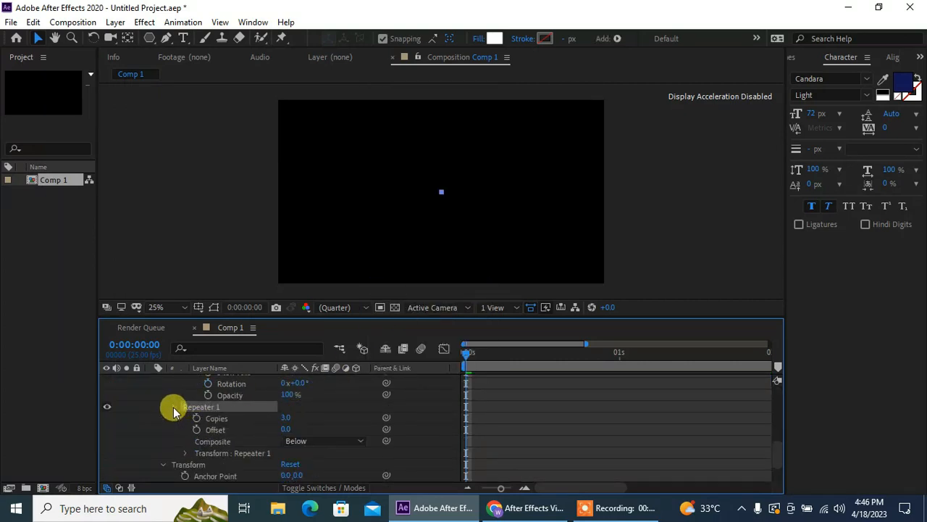
{"action": "left_click", "coordinate": [287, 419]}
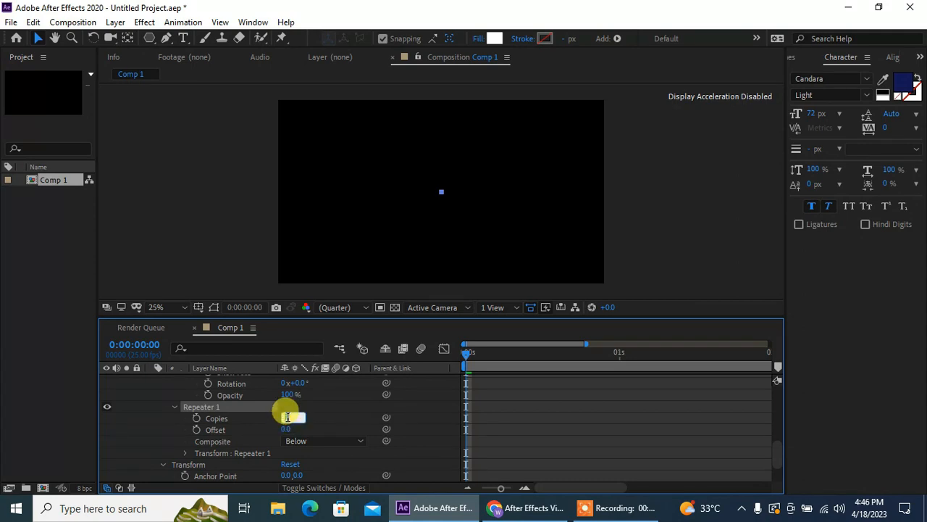
{"action": "type", "text": "12"}
{"action": "key", "text": "Return"}
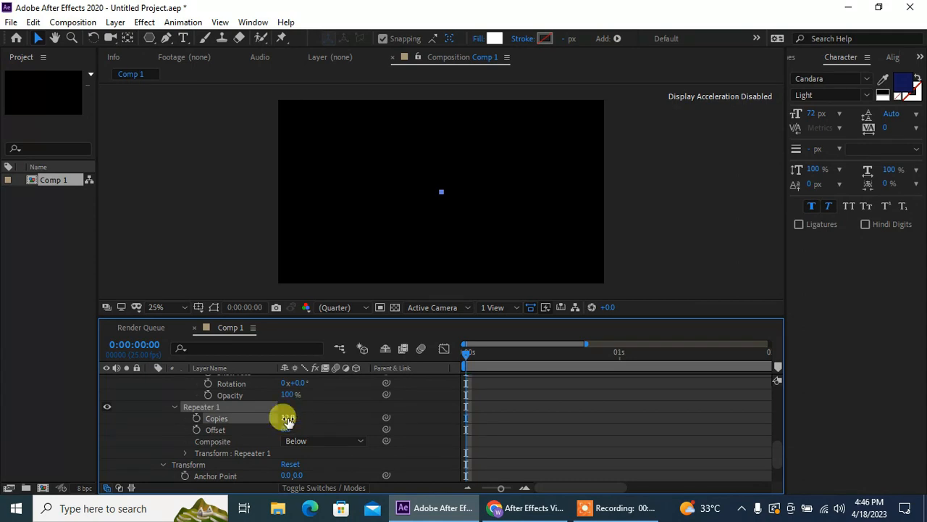
{"action": "left_click_drag", "start_coordinate": [471, 357], "coordinate": [527, 358]}
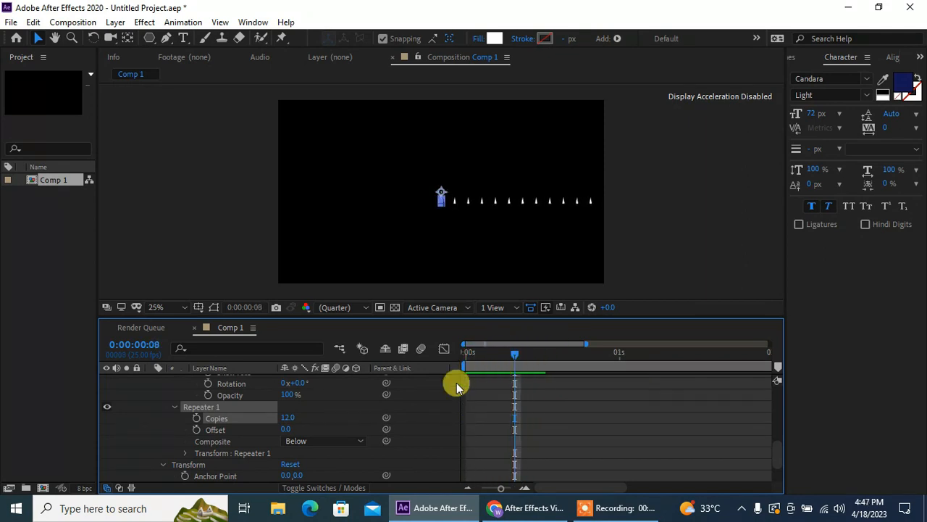
Step: Set the horizontal Position in the Repeater 1 transform to 0
{"action": "scroll", "coordinate": [263, 453], "scroll_direction": "down", "scroll_amount": 3}
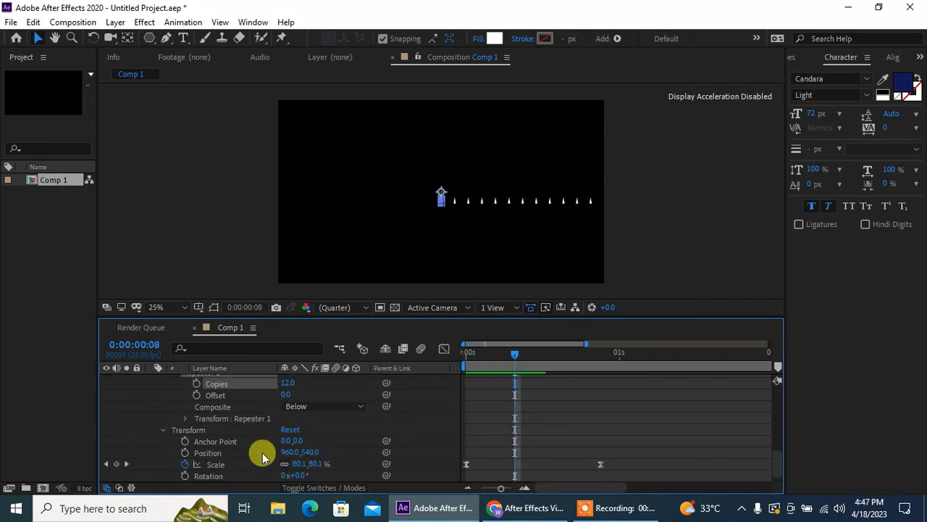
{"action": "left_click", "coordinate": [186, 419]}
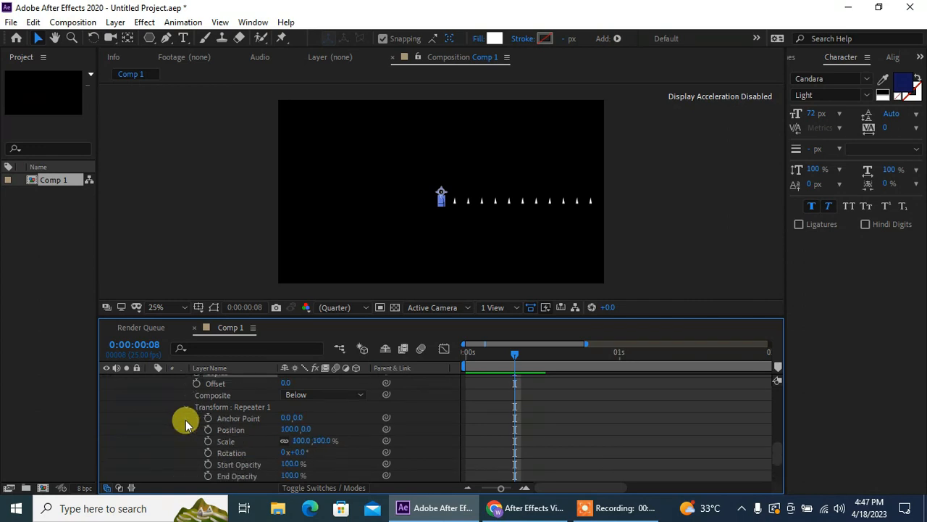
{"action": "scroll", "coordinate": [228, 438], "scroll_direction": "down", "scroll_amount": 3}
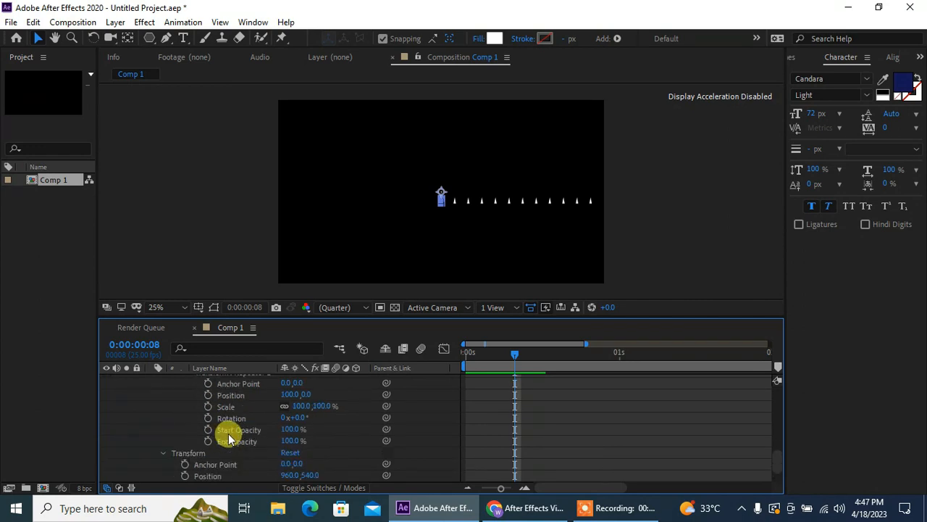
{"action": "scroll", "coordinate": [228, 439], "scroll_direction": "up", "scroll_amount": 3}
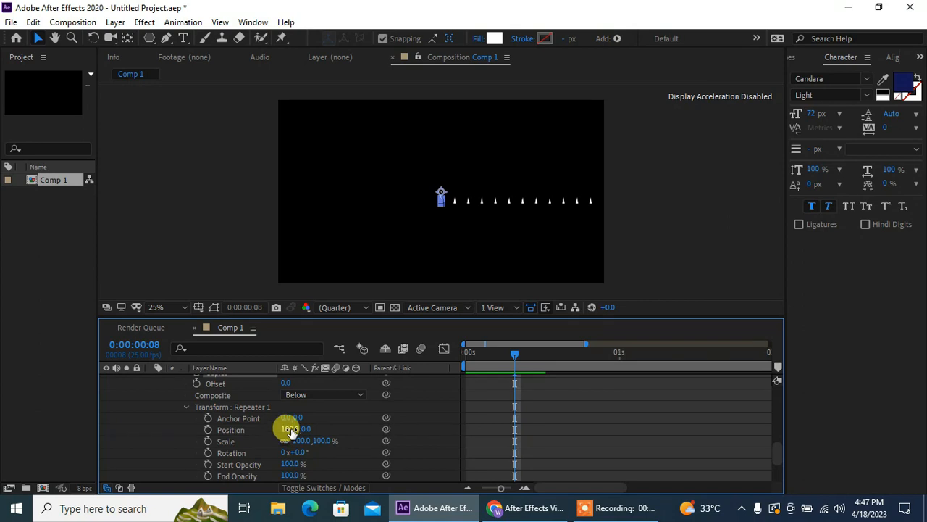
{"action": "left_click", "coordinate": [289, 429]}
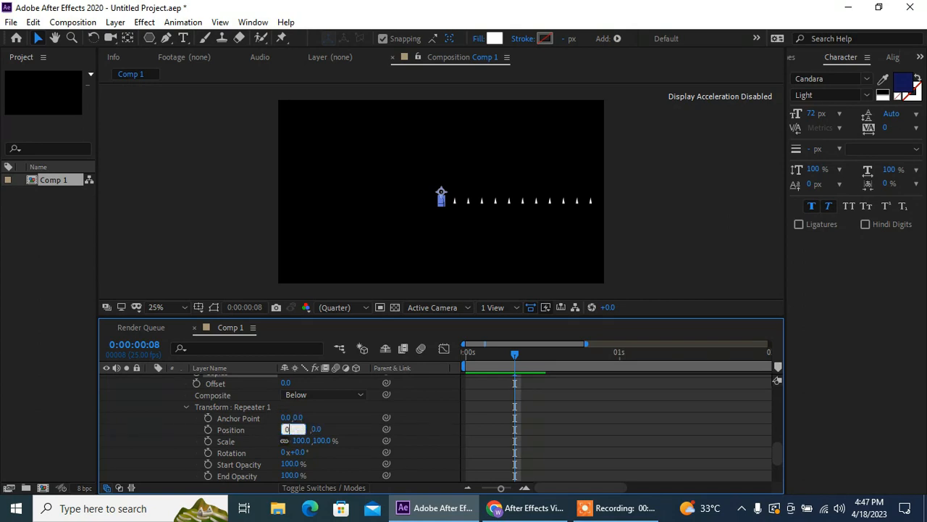
{"action": "type", "text": "0"}
{"action": "key", "text": "Return"}
Step: Set the Repeater 1 transform's Rotation to 360/12 degrees and play back the burst animation from the start
{"action": "scroll", "coordinate": [289, 430], "scroll_direction": "up", "scroll_amount": 3}
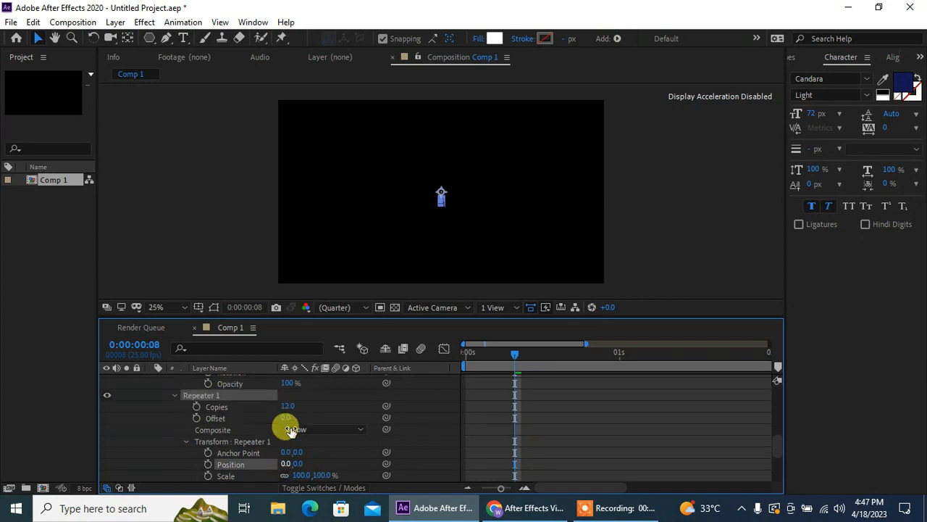
{"action": "scroll", "coordinate": [289, 415], "scroll_direction": "down", "scroll_amount": 6}
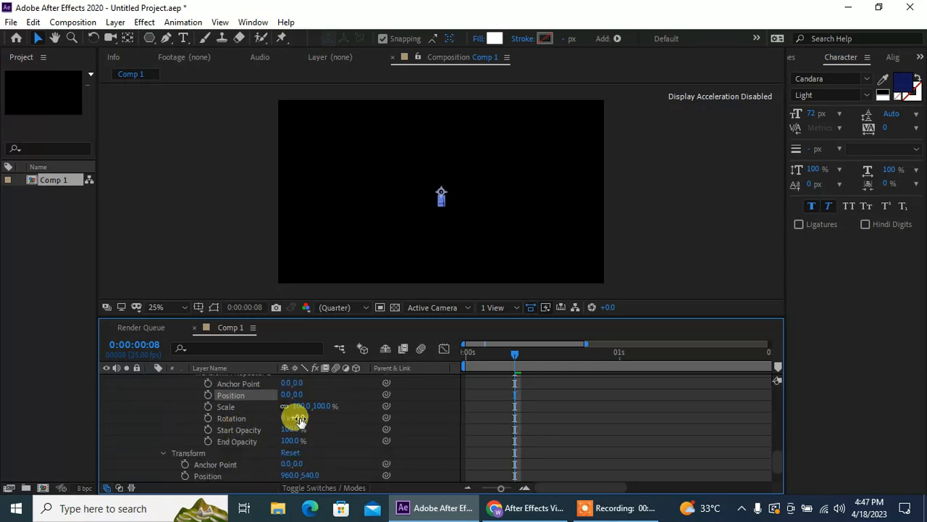
{"action": "left_click", "coordinate": [299, 418]}
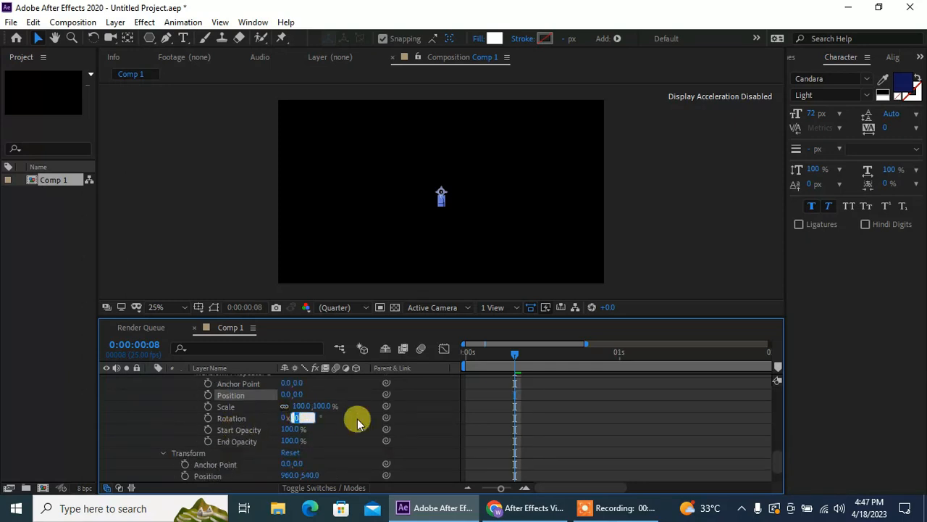
{"action": "type", "text": "3"}
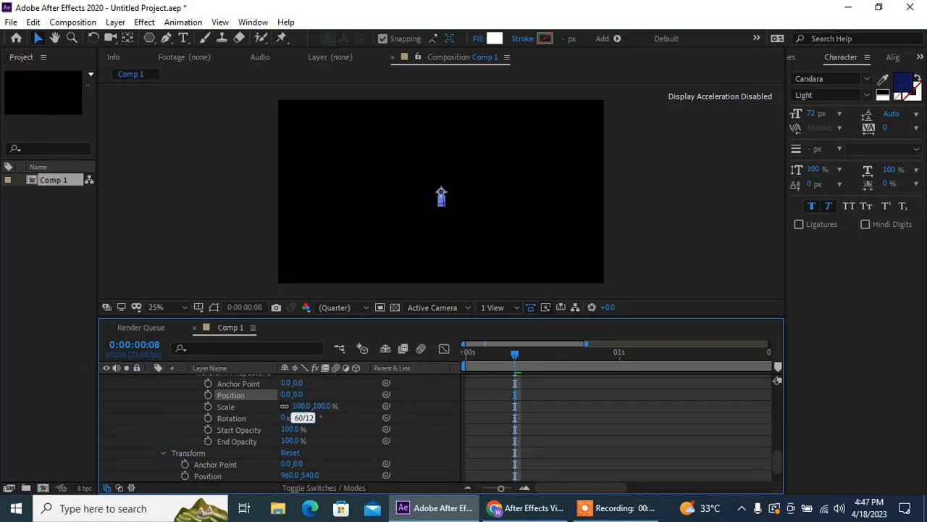
{"action": "type", "text": "60/12"}
{"action": "key", "text": "Return"}
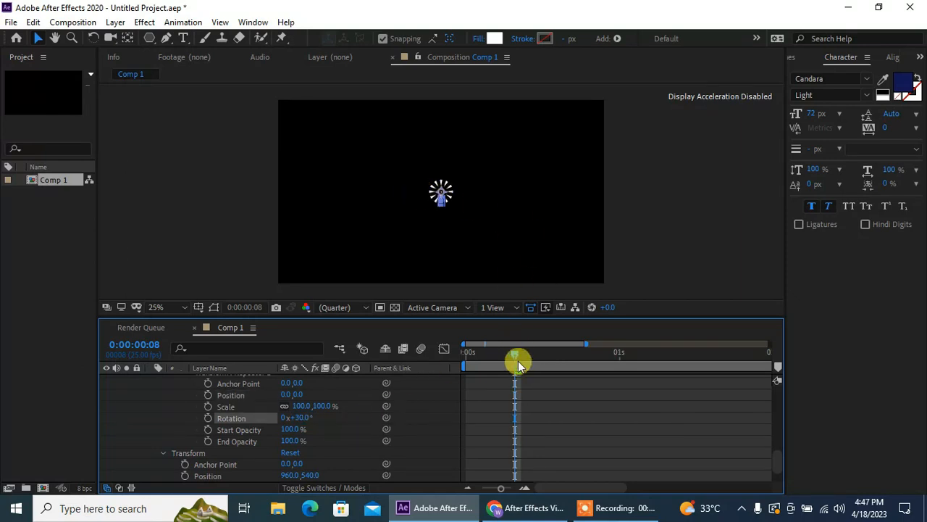
{"action": "left_click_drag", "start_coordinate": [516, 355], "coordinate": [588, 353]}
{"action": "key", "text": "space"}
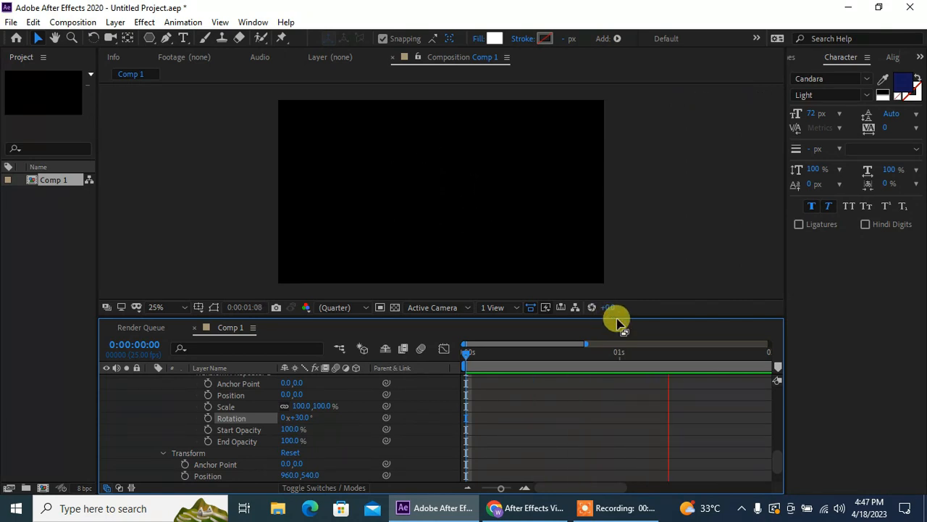
Step: Collapse and duplicate Shape Layer 1, and move the current time to 0:00:00:12
{"action": "scroll", "coordinate": [310, 471], "scroll_direction": "up", "scroll_amount": 8}
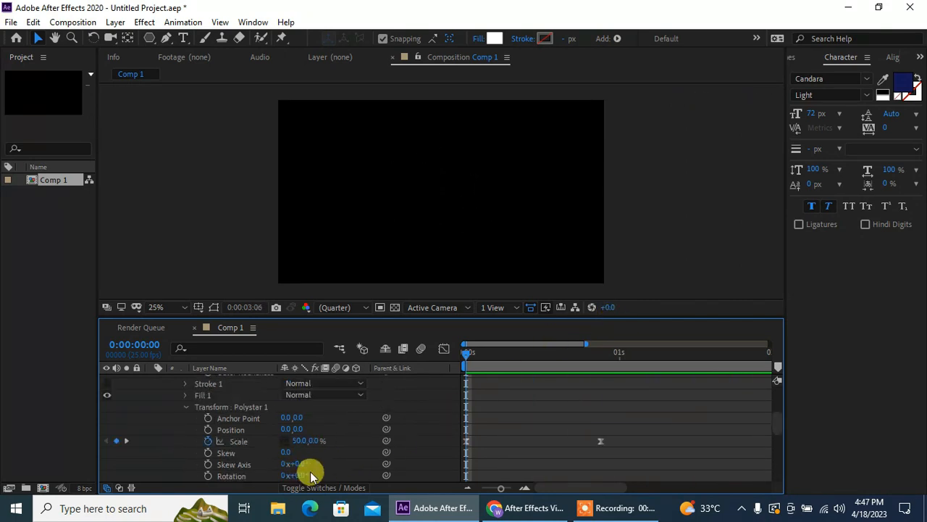
{"action": "left_click", "coordinate": [150, 380]}
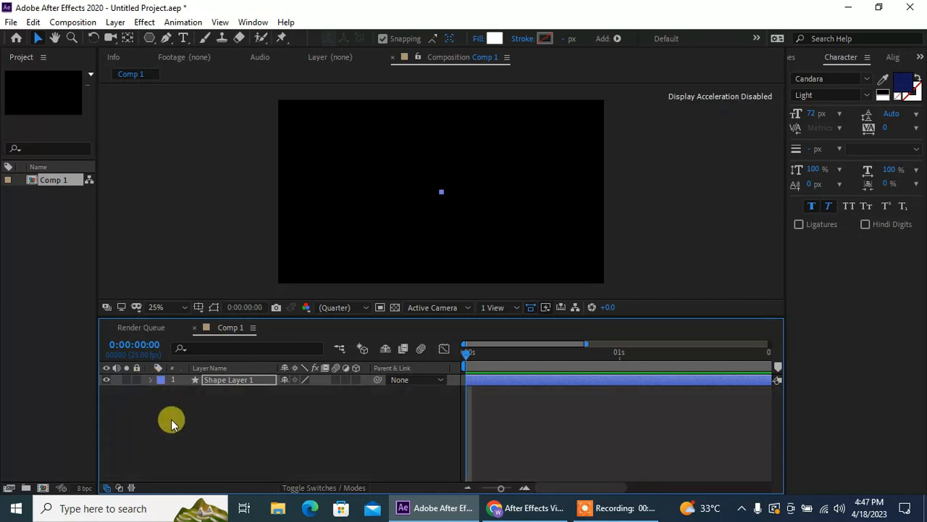
{"action": "left_click", "coordinate": [228, 381]}
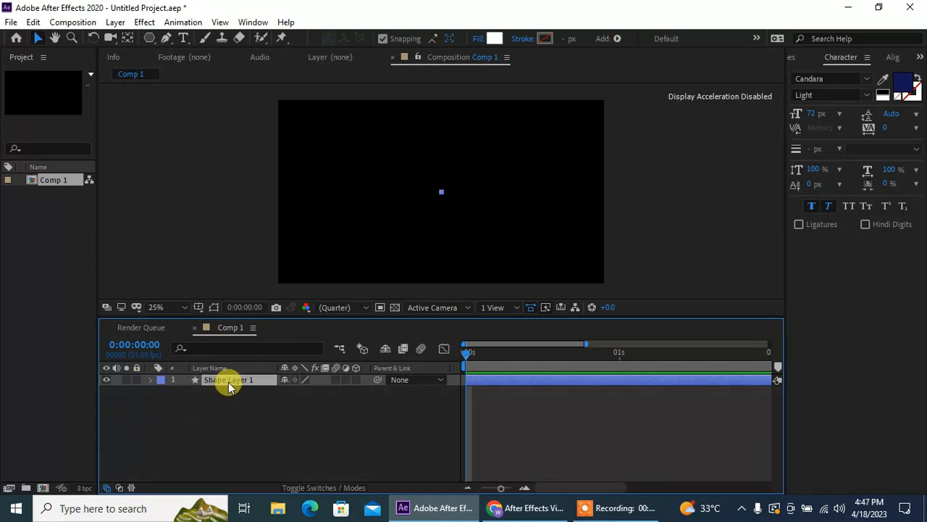
{"action": "key", "text": "ctrl+d"}
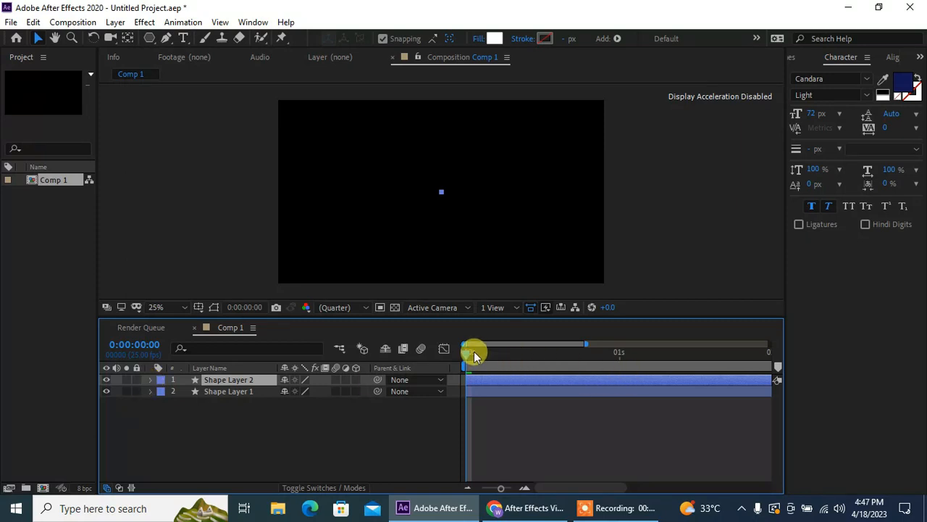
{"action": "key", "text": "space"}
{"action": "left_click", "coordinate": [538, 361]}
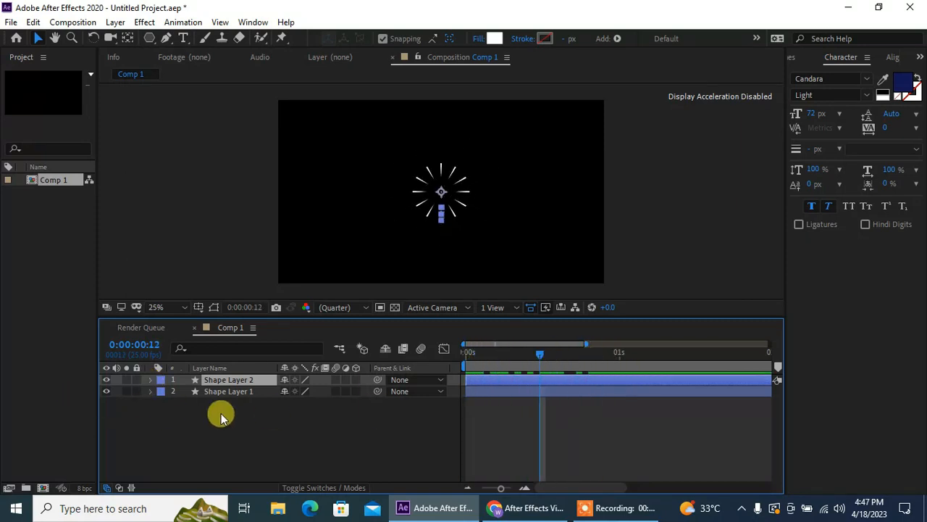
Step: Set the Copies of Repeater 1 in Shape Layer 2 to 24
{"action": "left_click", "coordinate": [150, 379]}
{"action": "left_click", "coordinate": [162, 391]}
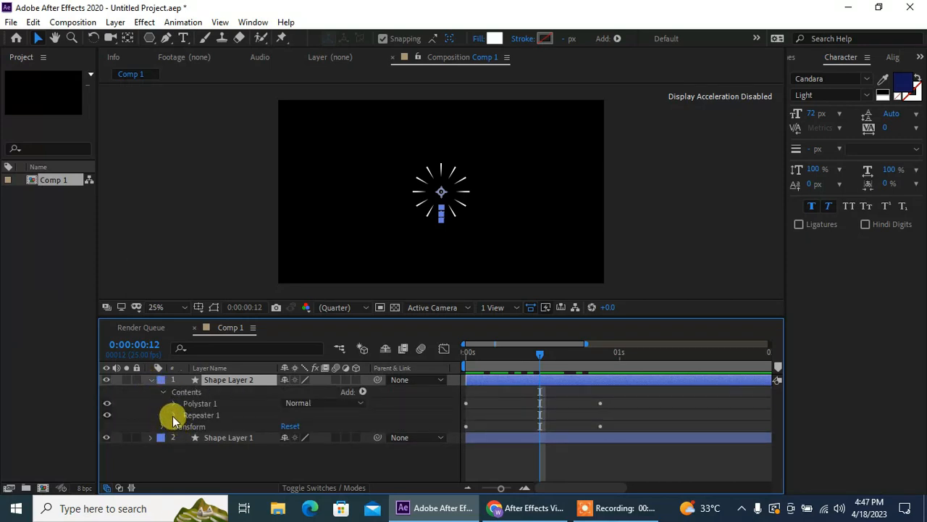
{"action": "left_click", "coordinate": [173, 416]}
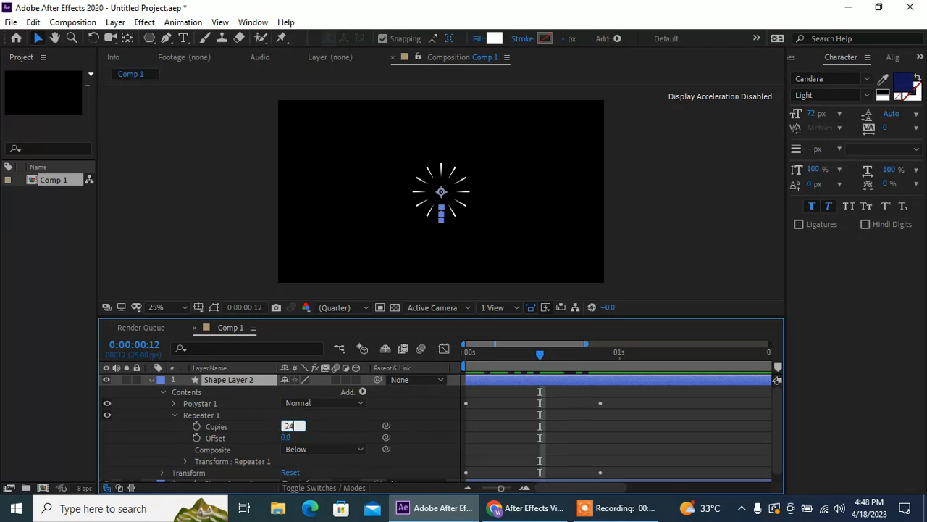
{"action": "left_click", "coordinate": [287, 426]}
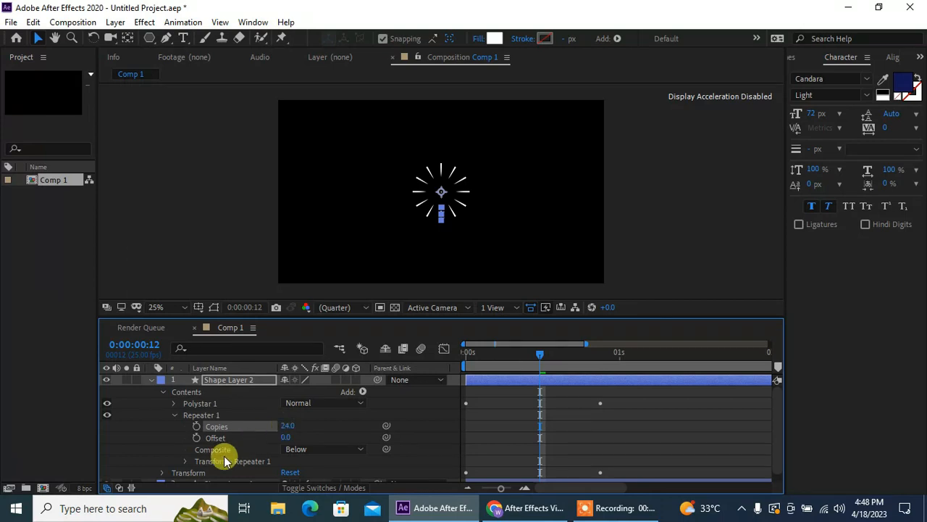
Step: Set the Rotation in Shape Layer 2's Repeater 1 transform to 360/24 degrees
{"action": "left_click", "coordinate": [186, 461]}
{"action": "scroll", "coordinate": [199, 457], "scroll_direction": "down", "scroll_amount": 3}
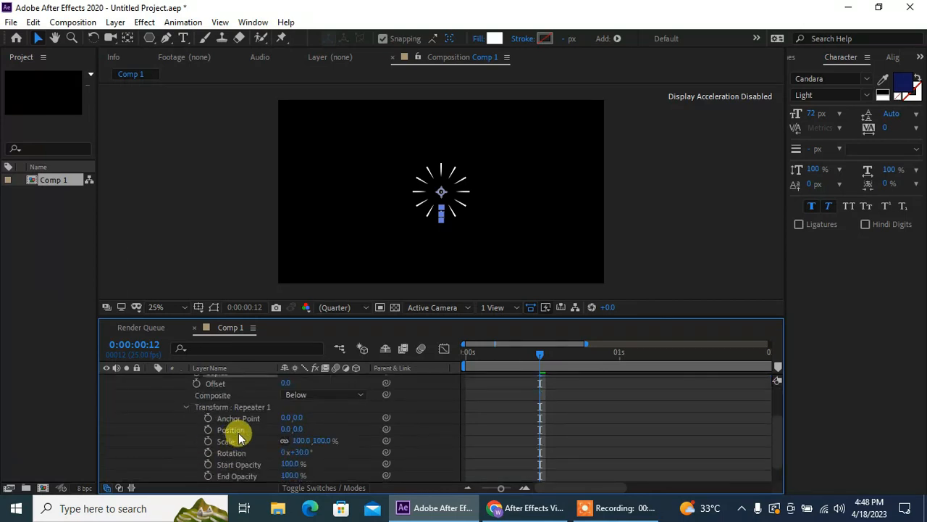
{"action": "scroll", "coordinate": [239, 433], "scroll_direction": "down", "scroll_amount": 1}
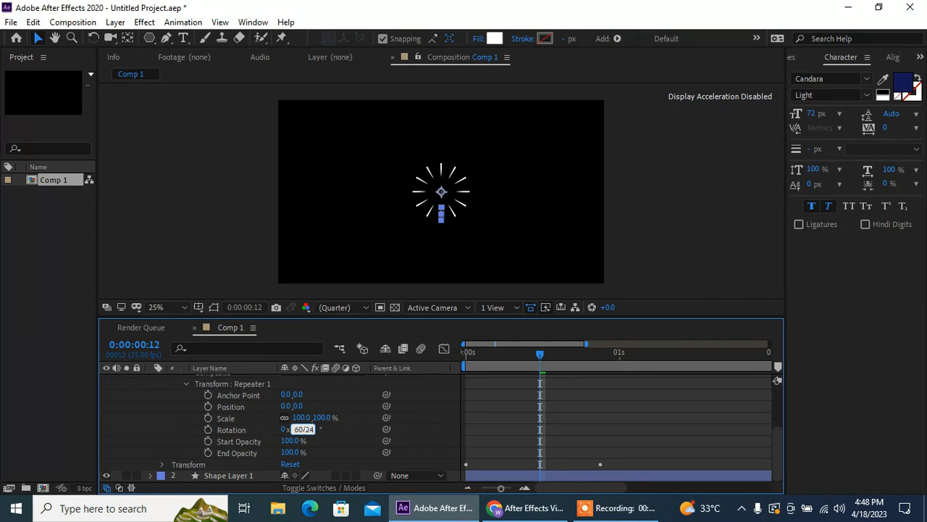
{"action": "key", "text": "Return"}
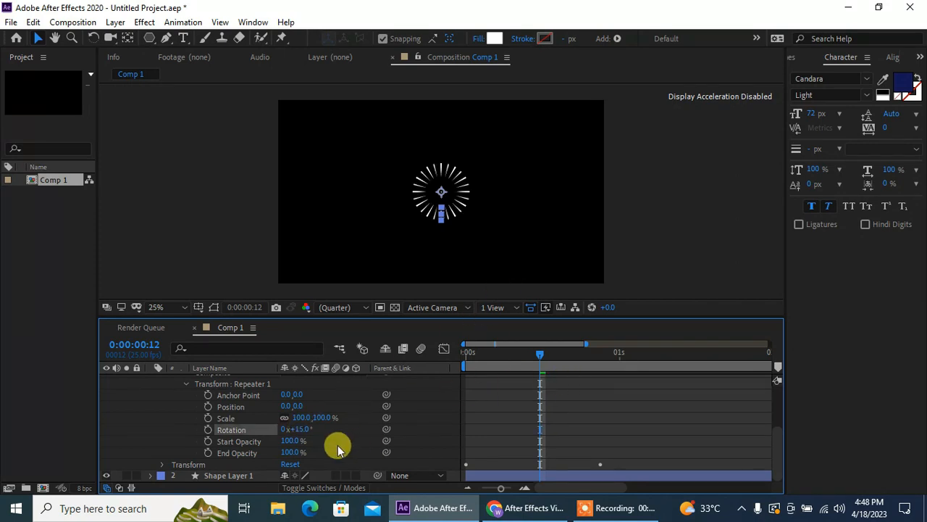
Step: Try a lower Scale for Shape Layer 2 at 0:00:00:12, and delete the extra keyframe
{"action": "scroll", "coordinate": [290, 442], "scroll_direction": "up", "scroll_amount": 3}
{"action": "key", "text": "s"}
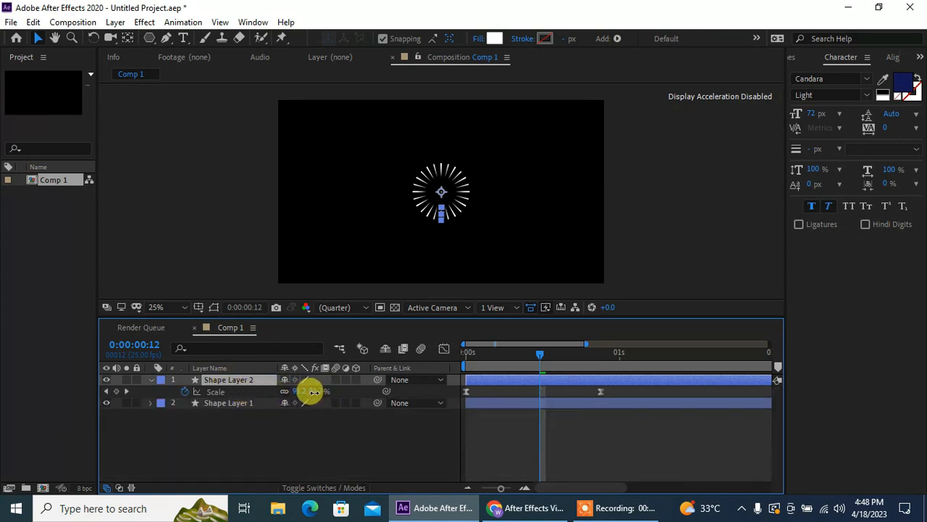
{"action": "left_click_drag", "start_coordinate": [314, 392], "coordinate": [308, 391]}
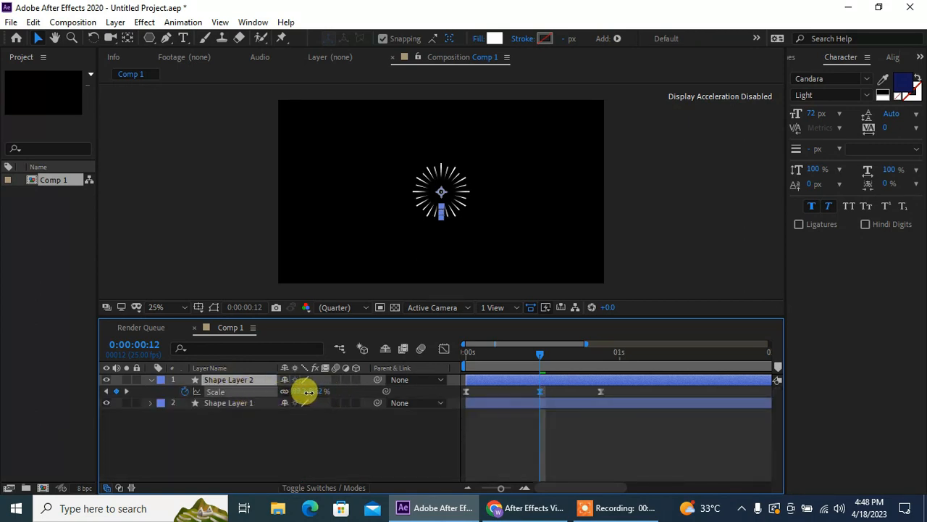
{"action": "left_click", "coordinate": [659, 187]}
{"action": "left_click_drag", "start_coordinate": [515, 355], "coordinate": [449, 377]}
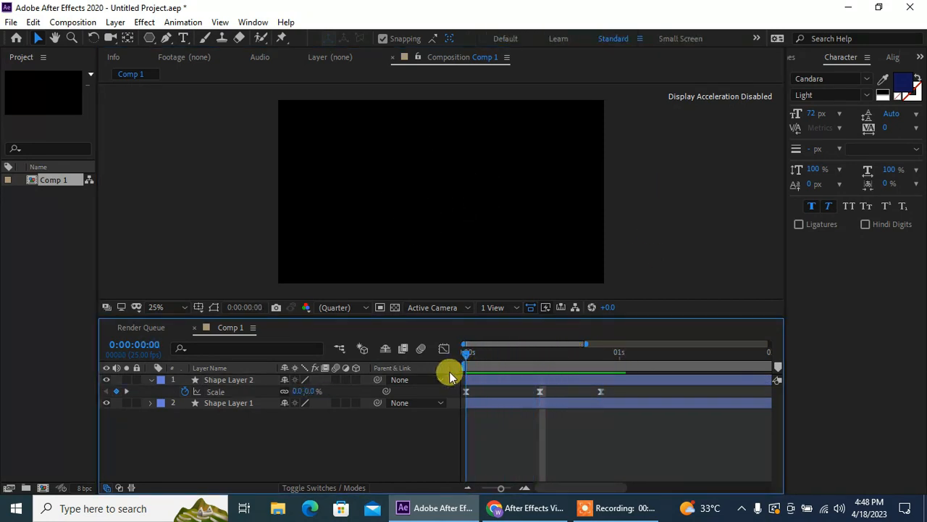
{"action": "left_click", "coordinate": [540, 395]}
Step: Set Shape Layer 2's Scale keyframe at 0:00:00:22 to 74% and play back the animation from the start
{"action": "left_click", "coordinate": [541, 355]}
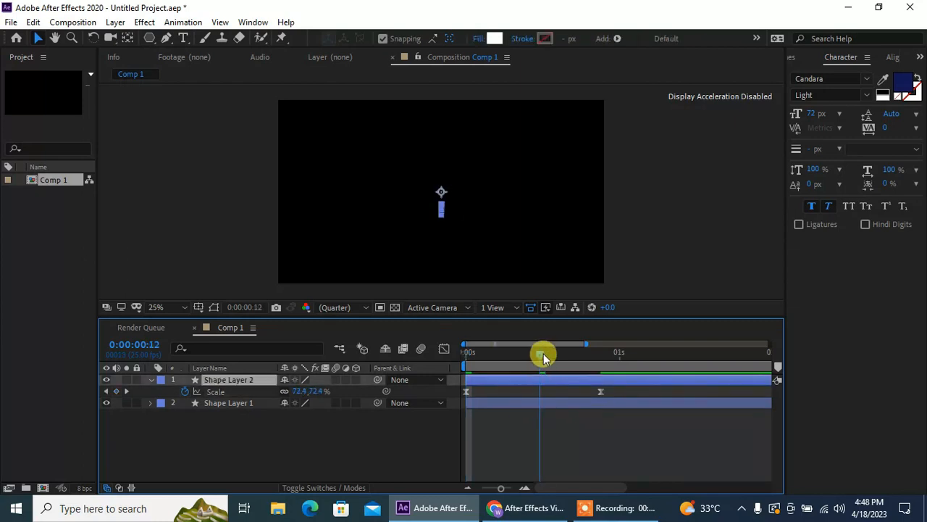
{"action": "left_click_drag", "start_coordinate": [543, 353], "coordinate": [599, 360]}
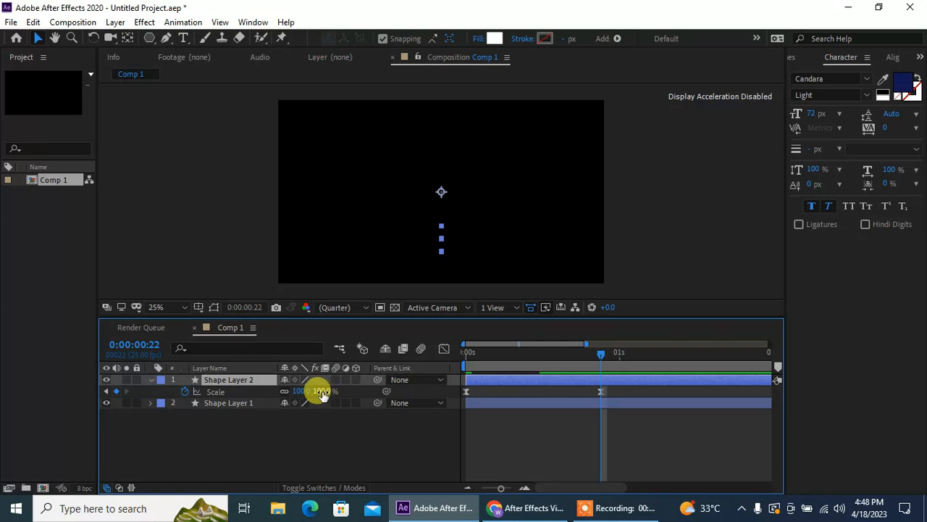
{"action": "mouse_move", "coordinate": [322, 391]}
{"action": "left_mouse_down"}
{"action": "mouse_move", "coordinate": [335, 391]}
{"action": "mouse_move", "coordinate": [300, 391]}
{"action": "left_mouse_up"}
{"action": "left_click", "coordinate": [506, 367]}
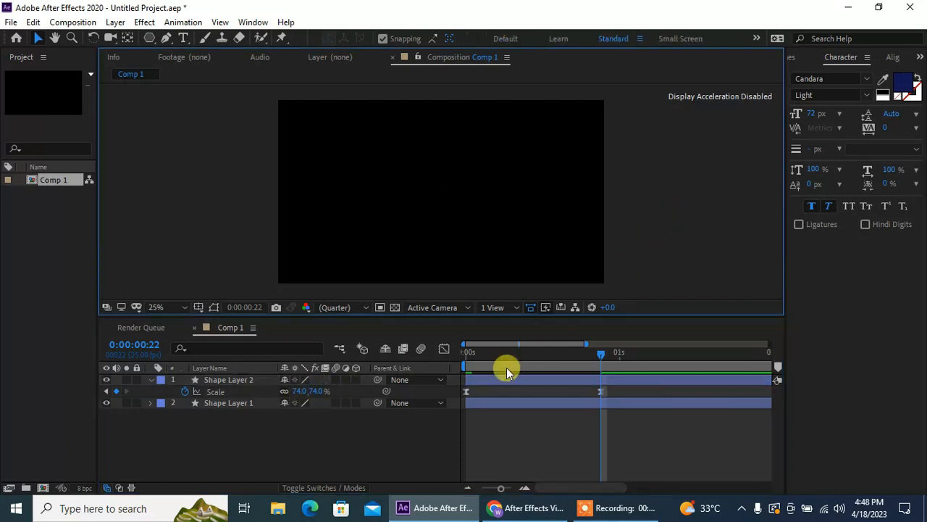
{"action": "left_click", "coordinate": [479, 358]}
{"action": "left_click_drag", "start_coordinate": [508, 353], "coordinate": [447, 359]}
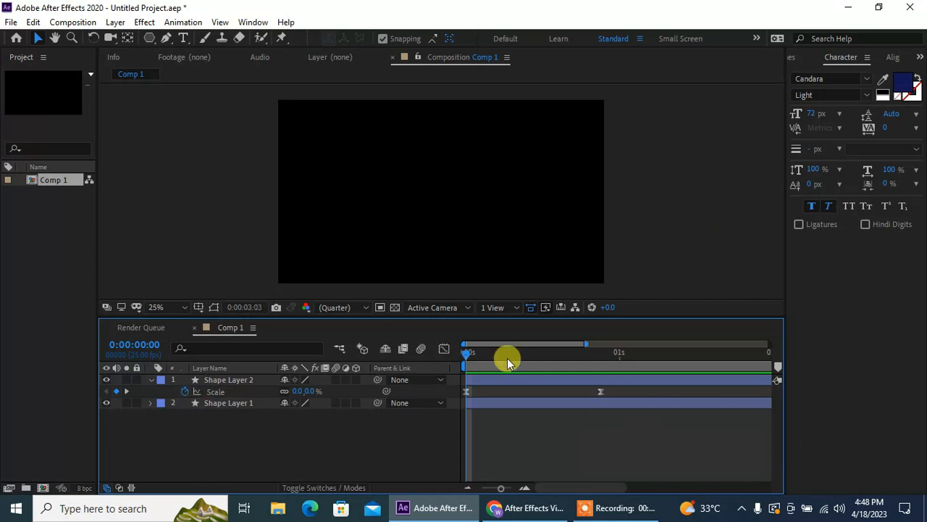
Step: Show only the keyframed properties of both Shape Layer 1 and Shape Layer 2 in the timeline
{"action": "left_click", "coordinate": [232, 383]}
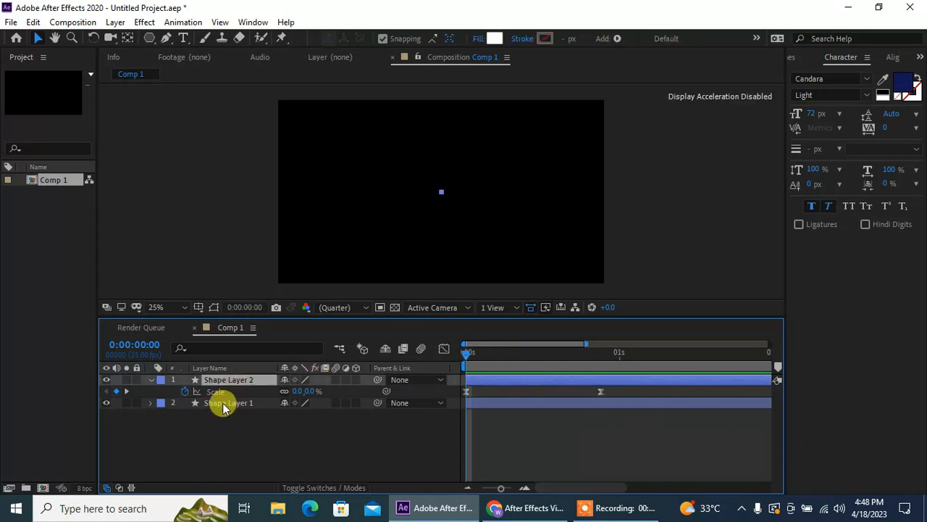
{"action": "left_click", "coordinate": [224, 405], "text": "shift"}
{"action": "key", "text": "u"}
{"action": "key", "text": "u"}
{"action": "key", "text": "u"}
{"action": "key", "text": "u"}
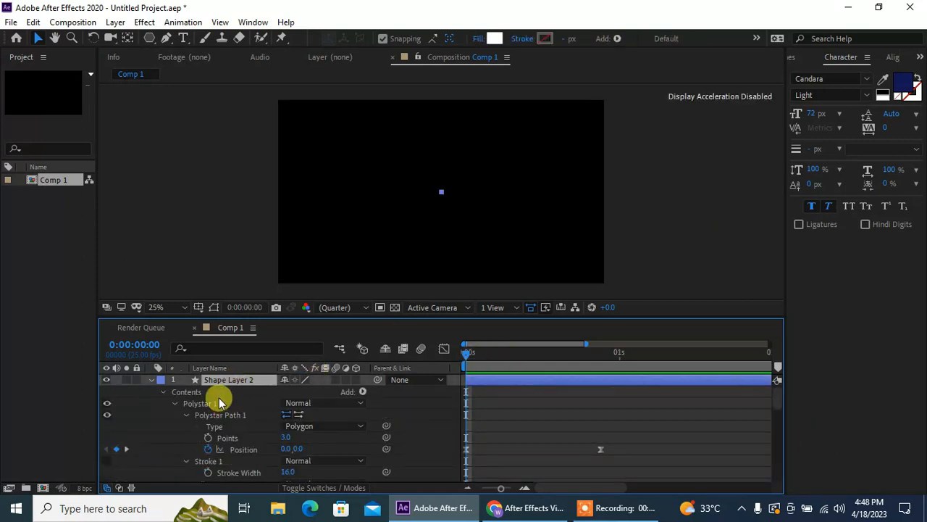
{"action": "scroll", "coordinate": [590, 379], "scroll_direction": "down", "scroll_amount": 1}
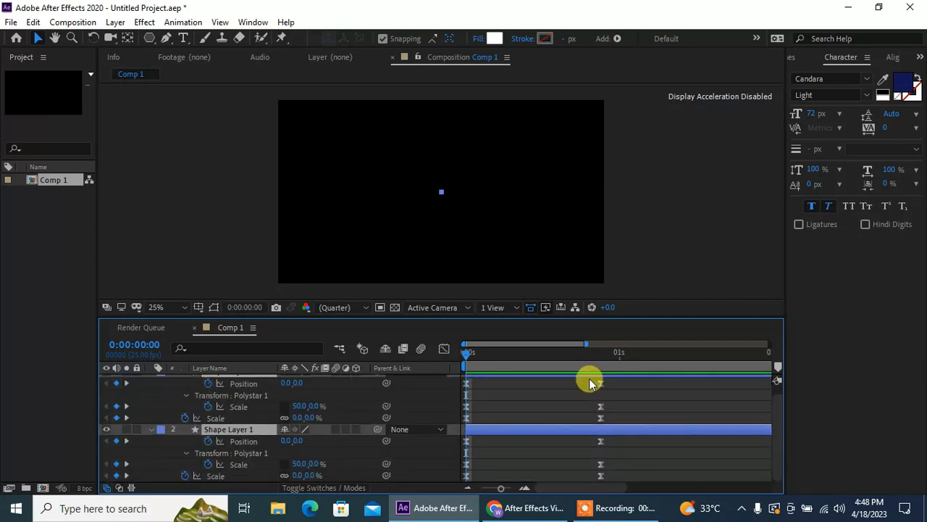
{"action": "scroll", "coordinate": [549, 421], "scroll_direction": "up", "scroll_amount": 1}
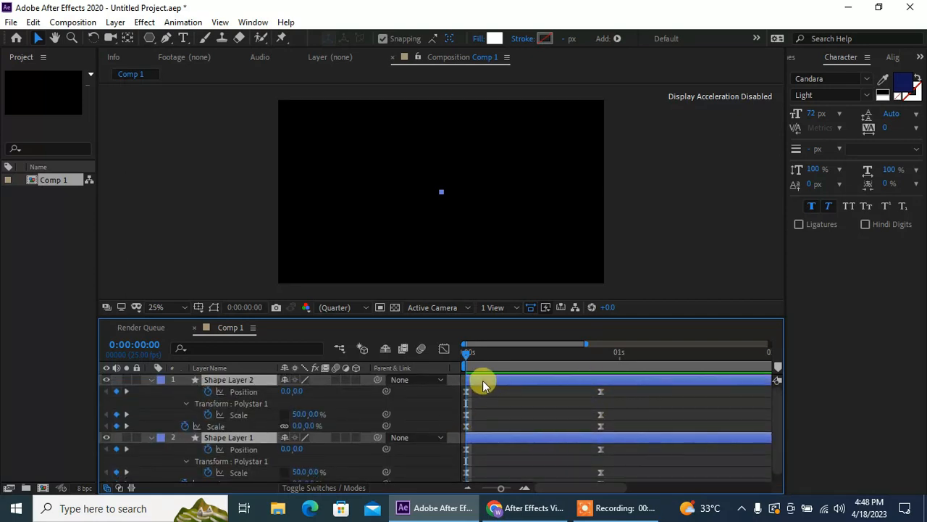
Step: Shift Shape Layer 2 one frame later and move its end keyframes for Position and both Scales to 0:00:01:00
{"action": "left_click", "coordinate": [712, 242]}
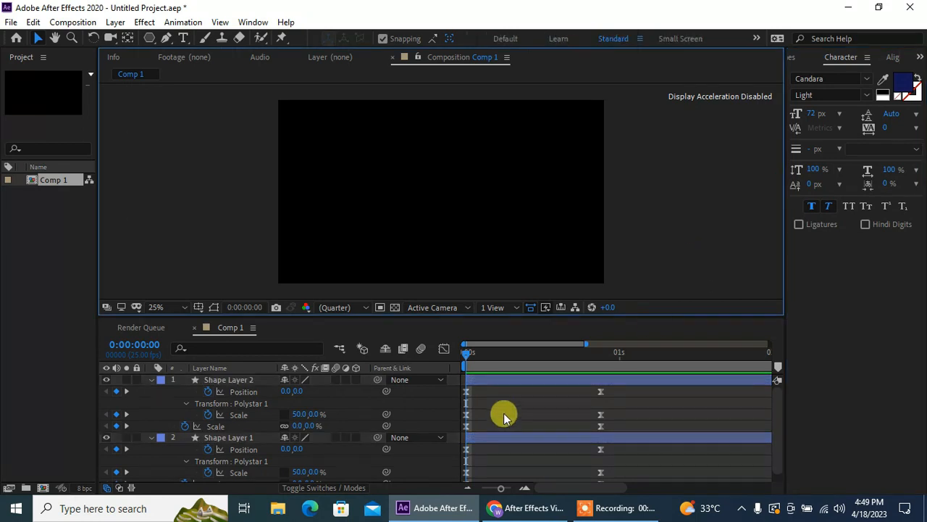
{"action": "left_click_drag", "start_coordinate": [476, 377], "coordinate": [483, 378]}
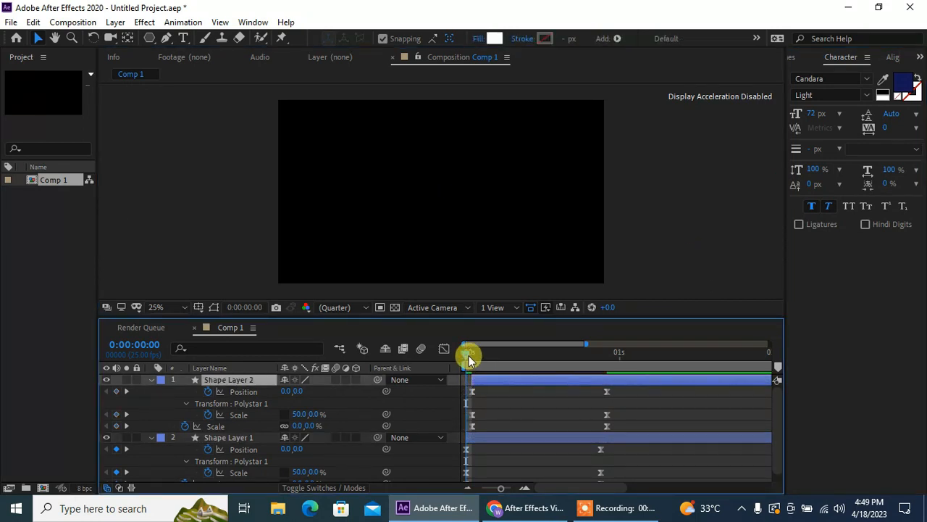
{"action": "left_click_drag", "start_coordinate": [588, 388], "coordinate": [625, 429]}
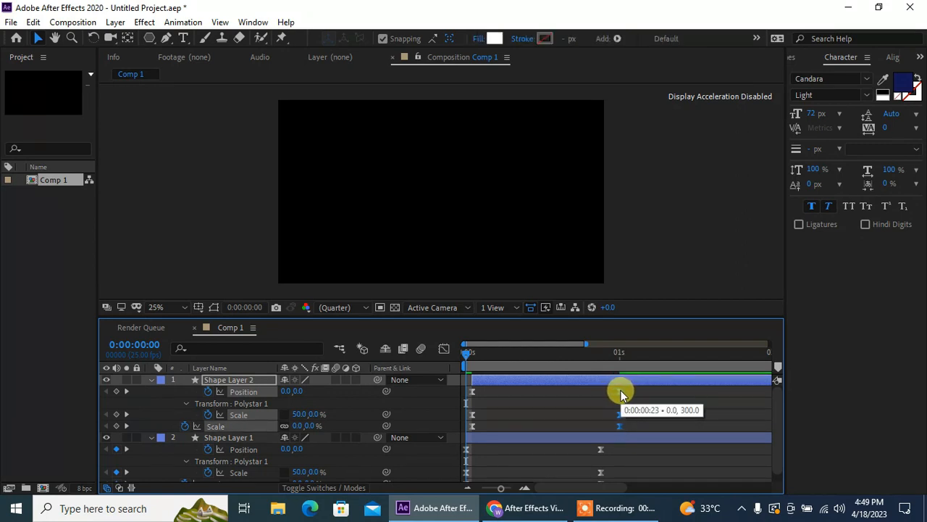
{"action": "left_click", "coordinate": [669, 259]}
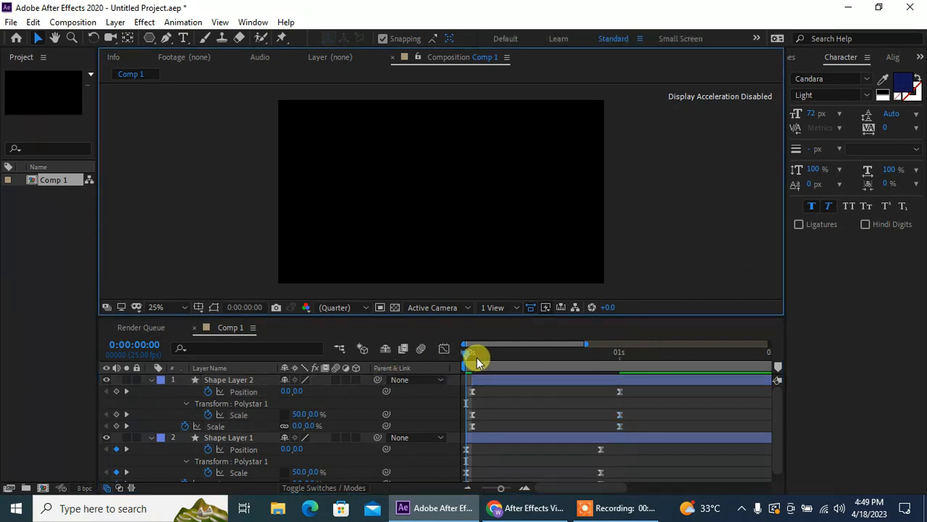
{"action": "left_click_drag", "start_coordinate": [469, 354], "coordinate": [454, 370]}
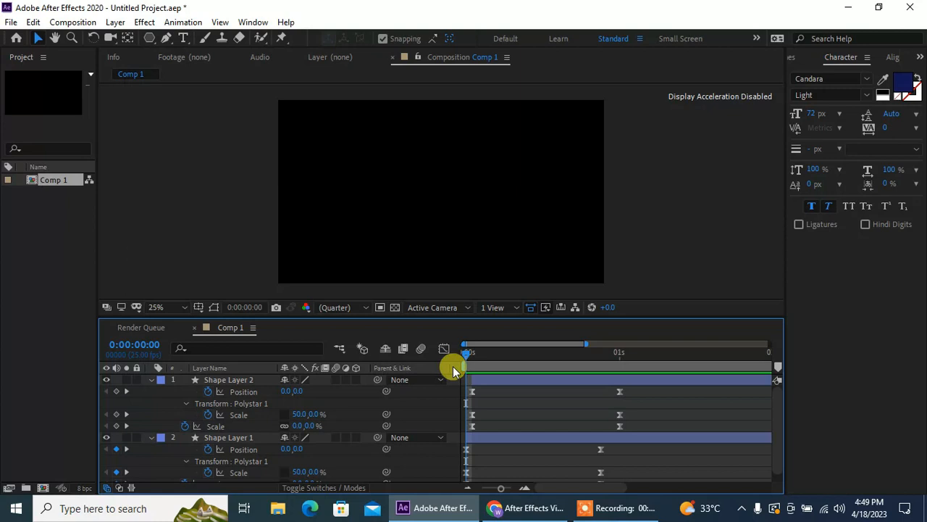
Step: Set Shape Layer 2's layer Scale keyframe at 0:00:01:00 to 98% and play back the animation from the start
{"action": "left_click", "coordinate": [248, 380]}
{"action": "key", "text": "u"}
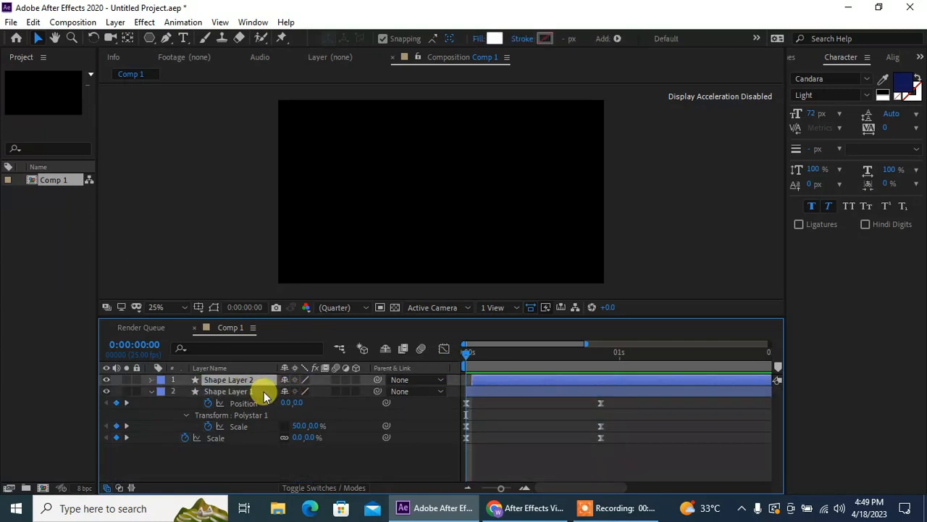
{"action": "key", "text": "u"}
{"action": "key", "text": "space"}
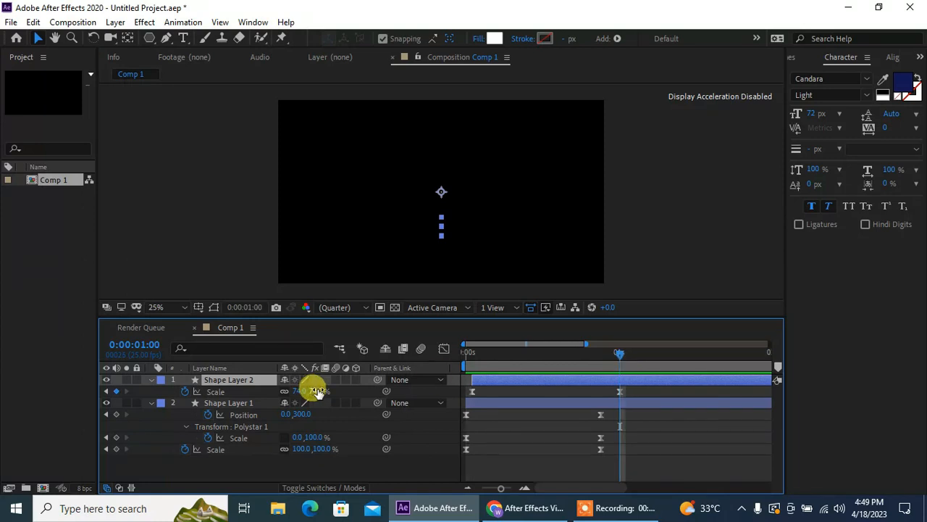
{"action": "left_click_drag", "start_coordinate": [319, 390], "coordinate": [334, 391]}
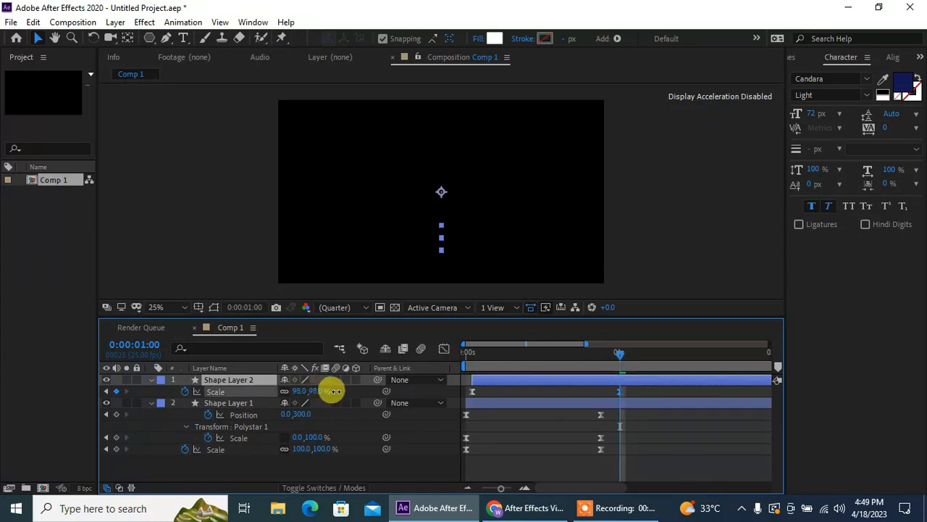
{"action": "left_click", "coordinate": [188, 220]}
{"action": "left_click_drag", "start_coordinate": [535, 351], "coordinate": [453, 354]}
{"action": "key", "text": "space"}
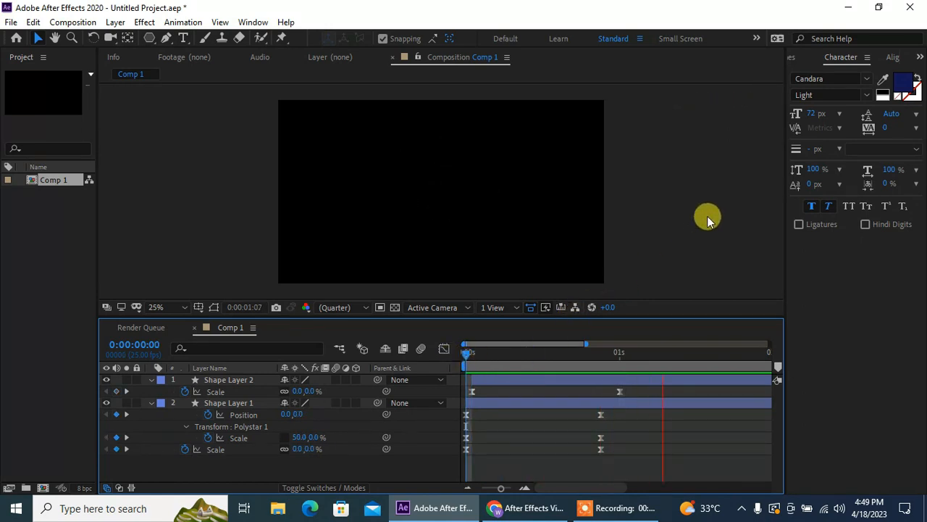
{"action": "key", "text": "space"}
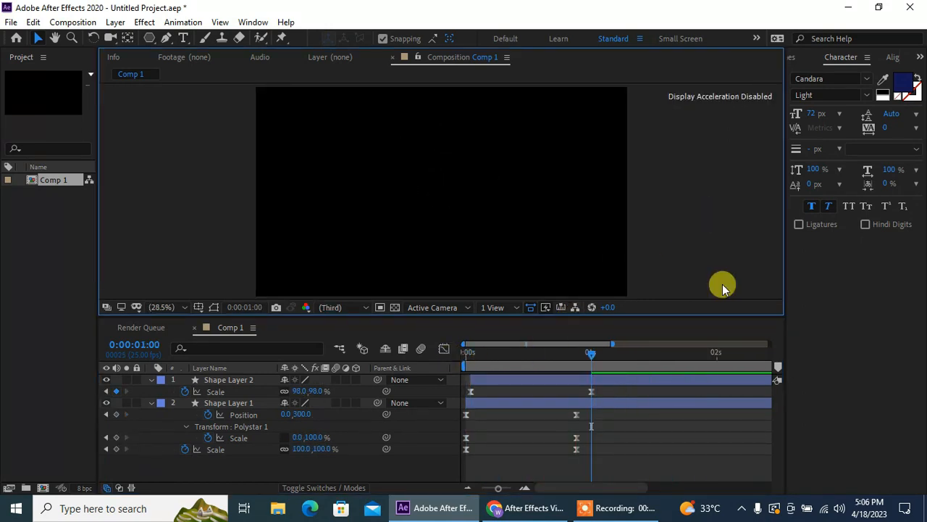
Step: Trim the ends of Shape Layer 1 and Shape Layer 2 to 0:00:01:00
{"action": "left_click", "coordinate": [226, 380]}
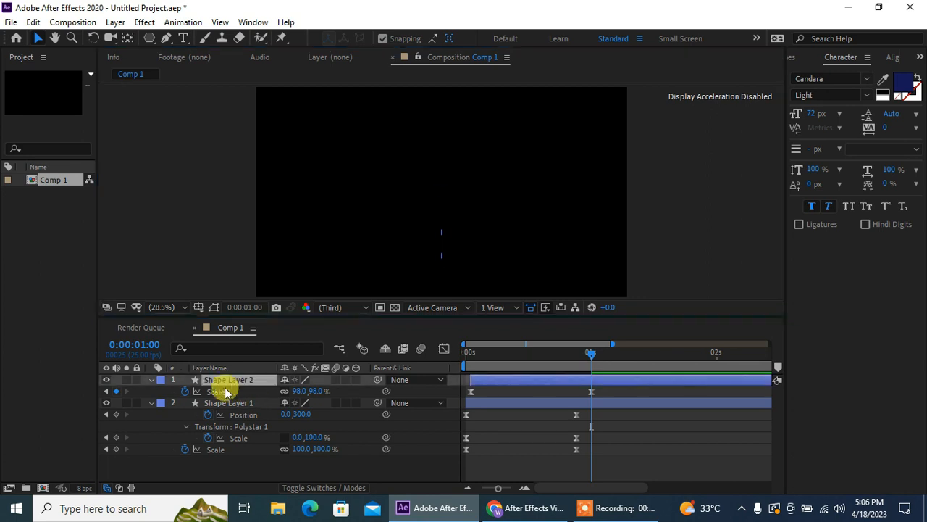
{"action": "left_click", "coordinate": [225, 403], "text": "shift"}
{"action": "left_click_drag", "start_coordinate": [614, 345], "coordinate": [828, 352]}
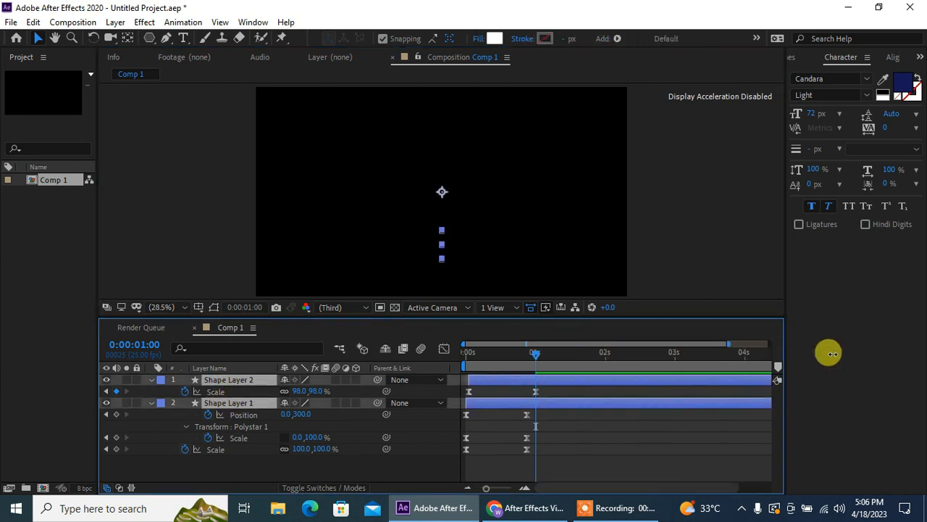
{"action": "left_click_drag", "start_coordinate": [769, 377], "coordinate": [530, 419]}
{"action": "left_click", "coordinate": [715, 207]}
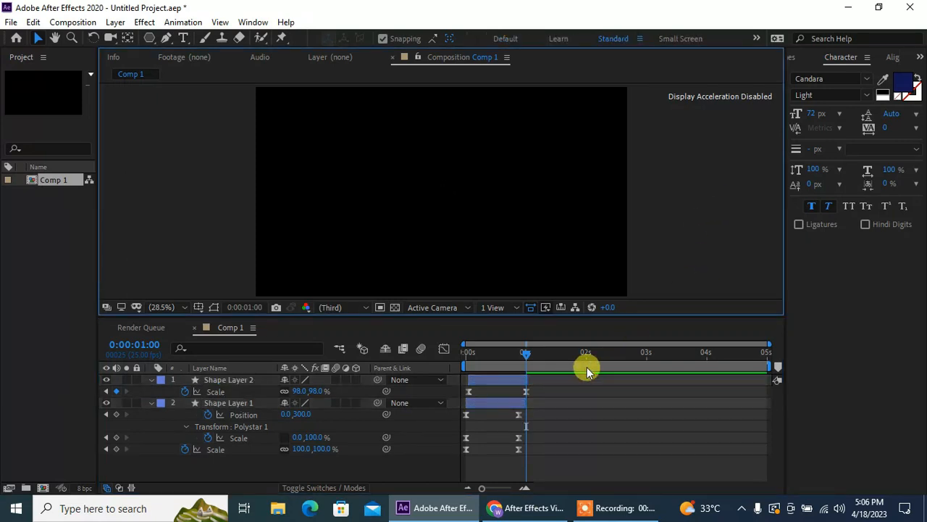
Step: Pre-compose Shape Layer 1 and Shape Layer 2 together as Pre-comp 1, moving all attributes into the new composition
{"action": "left_click", "coordinate": [521, 405]}
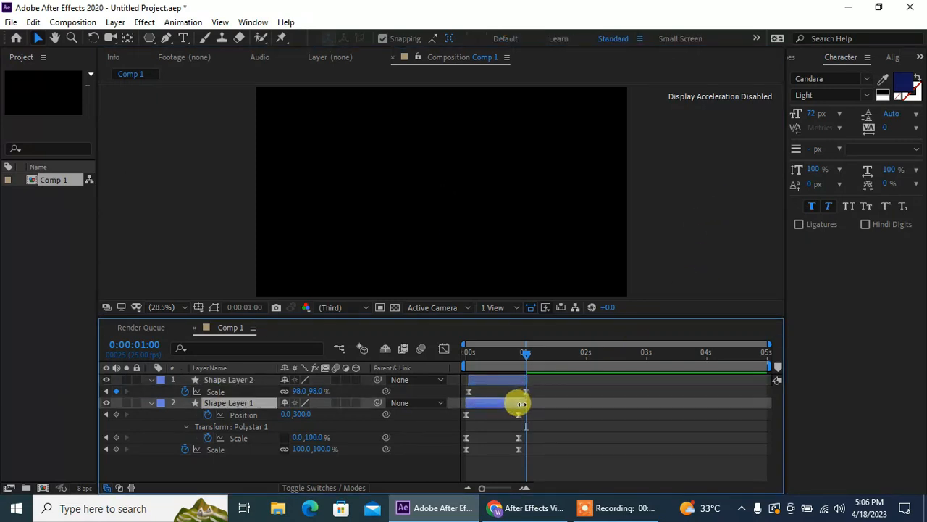
{"action": "left_click", "coordinate": [638, 289]}
{"action": "left_click_drag", "start_coordinate": [767, 344], "coordinate": [639, 390]}
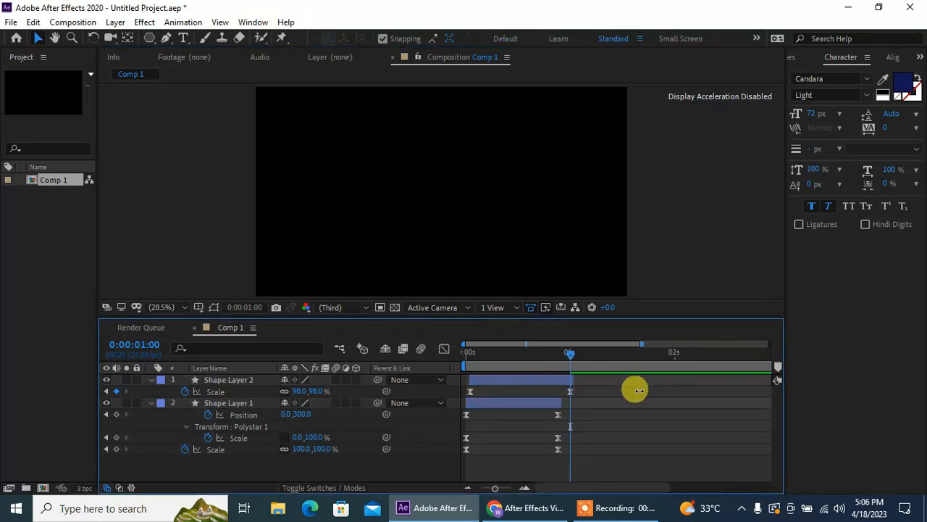
{"action": "left_click", "coordinate": [210, 380]}
{"action": "left_click", "coordinate": [222, 403], "text": "ctrl"}
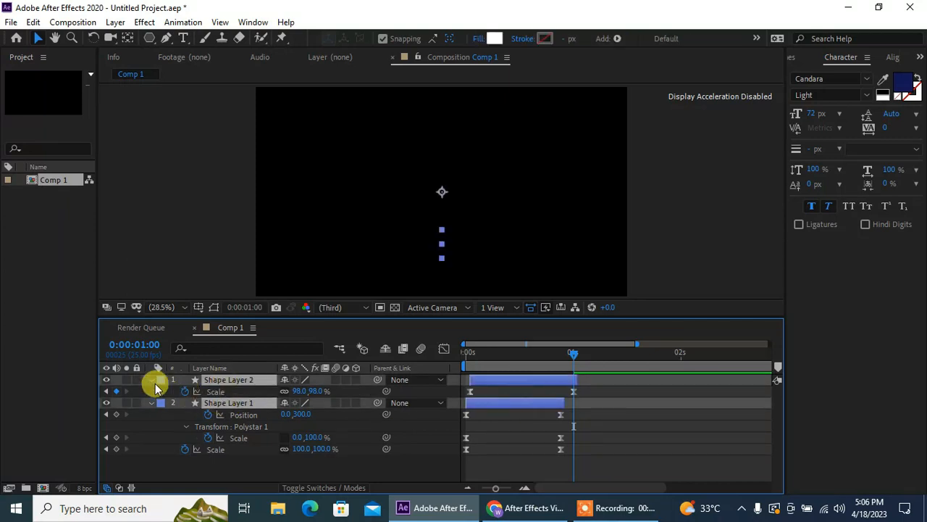
{"action": "left_click", "coordinate": [151, 380]}
{"action": "right_click", "coordinate": [242, 381]}
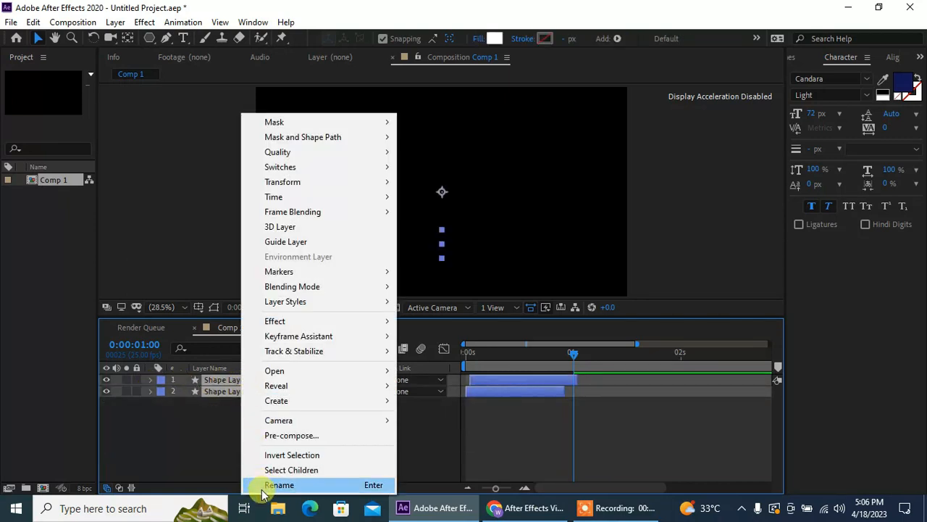
{"action": "left_click", "coordinate": [289, 437]}
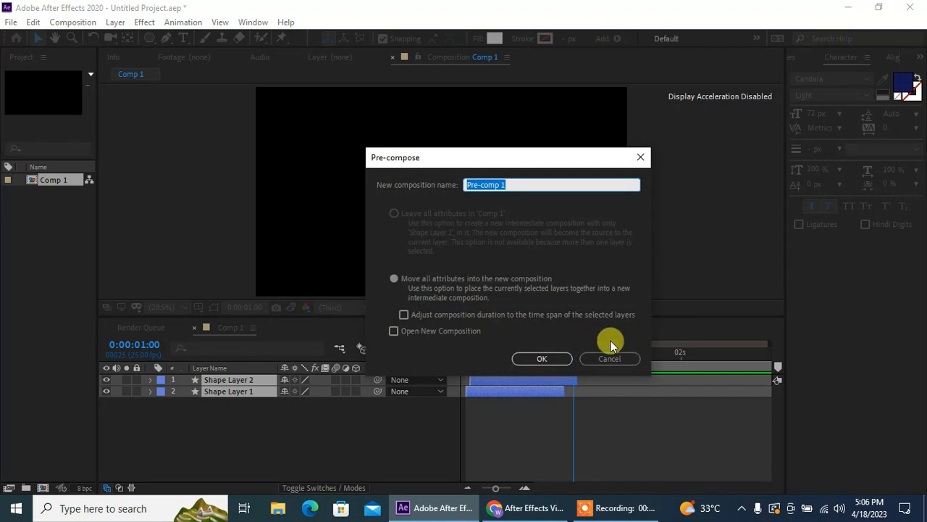
{"action": "left_click", "coordinate": [536, 358]}
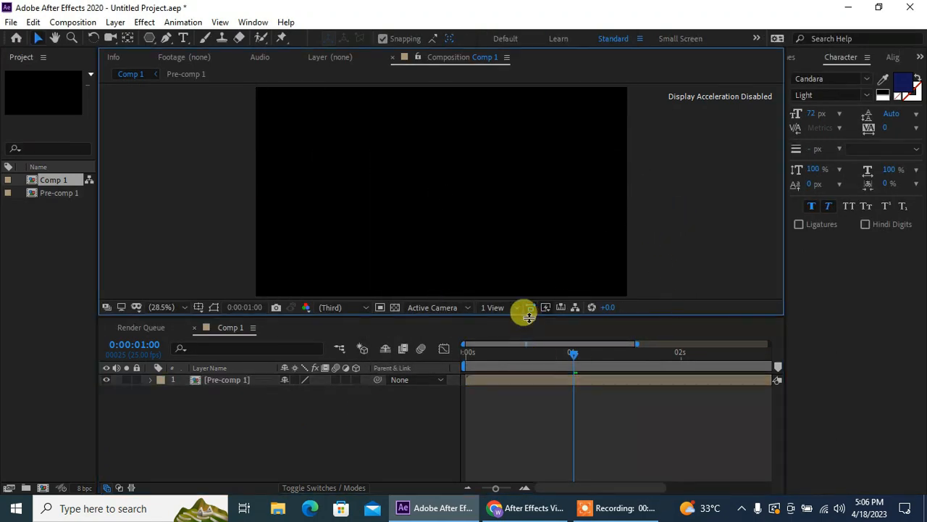
Step: Return to the start of Comp 1 and duplicate the Pre-comp 1 layer three times
{"action": "left_click_drag", "start_coordinate": [544, 352], "coordinate": [404, 395]}
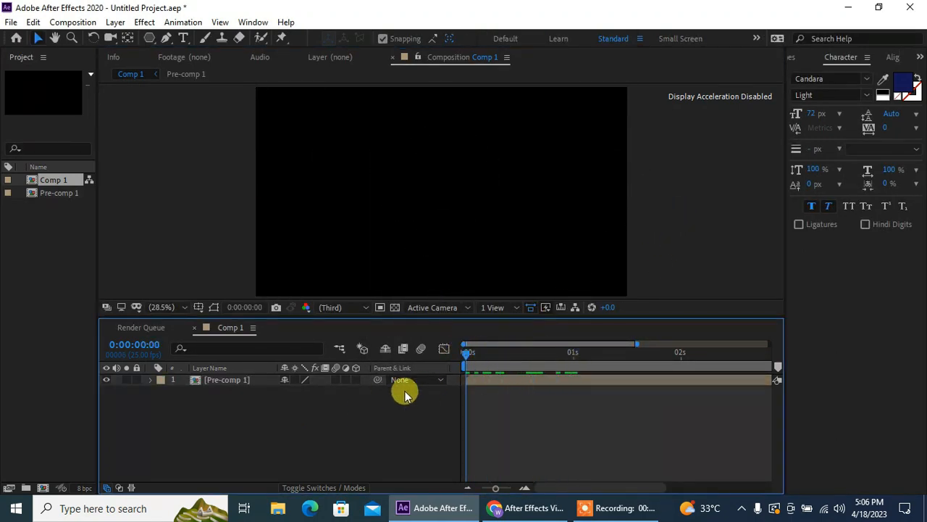
{"action": "left_click", "coordinate": [236, 380]}
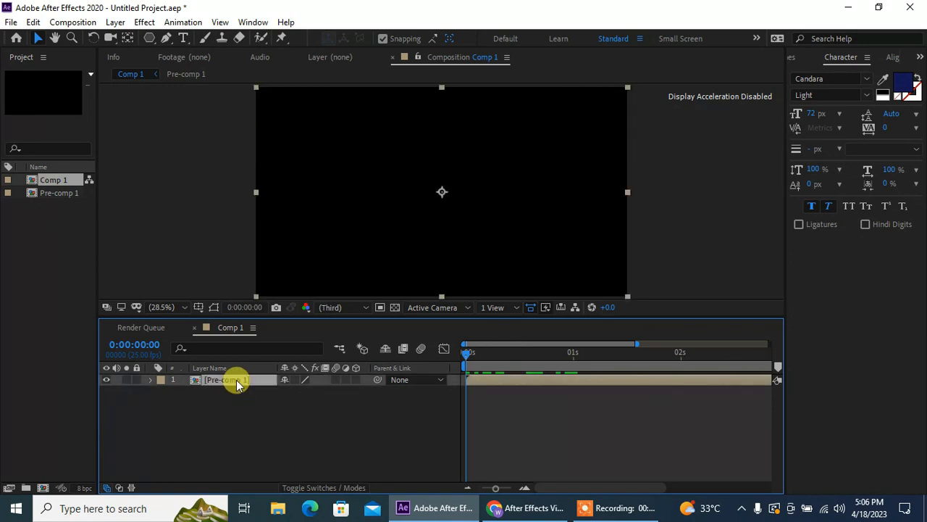
{"action": "key", "text": "ctrl+d"}
{"action": "key", "text": "ctrl+d"}
{"action": "key", "text": "ctrl+d"}
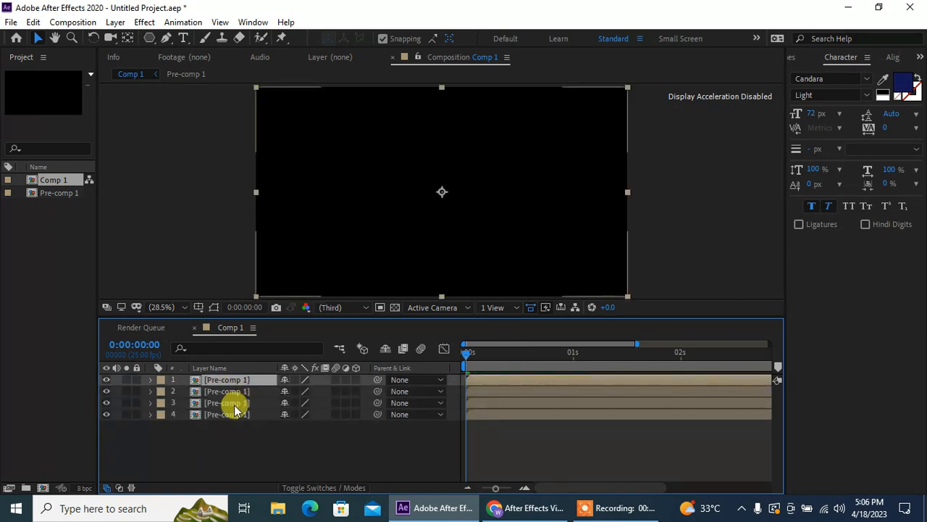
Step: Move the layer 3 copy of Pre-comp 1 to the upper right of the frame, checking the burst around 0:00:00:21
{"action": "left_click", "coordinate": [229, 404]}
{"action": "left_click_drag", "start_coordinate": [442, 192], "coordinate": [554, 192]}
{"action": "left_click_drag", "start_coordinate": [476, 352], "coordinate": [513, 353]}
{"action": "left_click", "coordinate": [555, 365]}
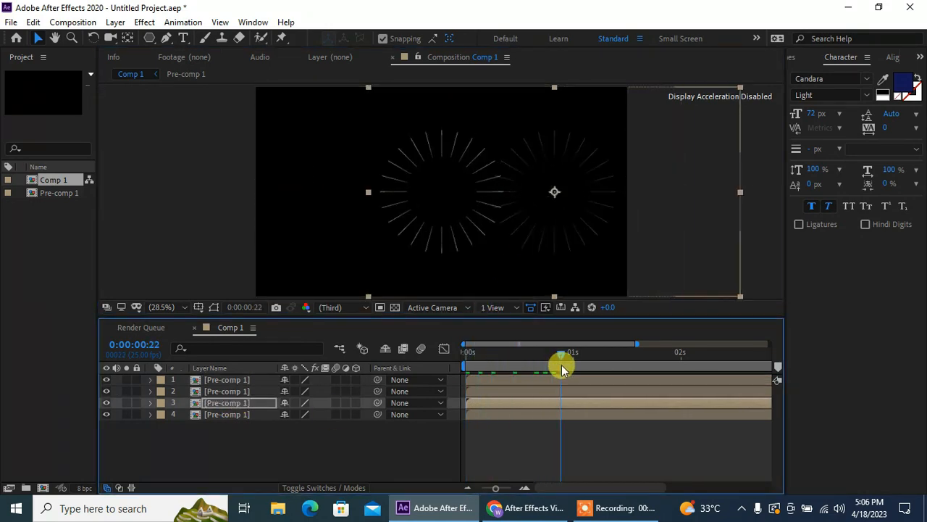
{"action": "left_click_drag", "start_coordinate": [558, 191], "coordinate": [573, 135]}
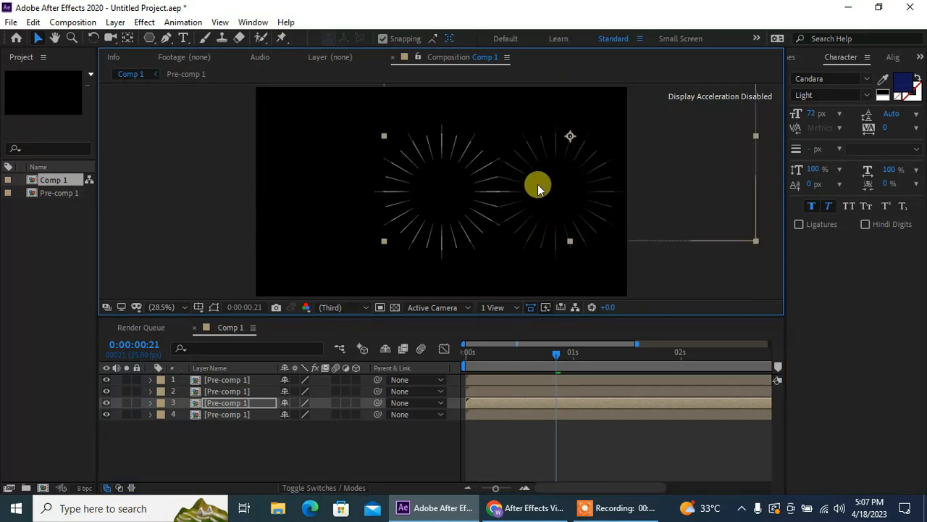
Step: Move the layer 2 burst to the upper left of the frame and the layer 1 burst to the lower right
{"action": "left_click", "coordinate": [225, 391]}
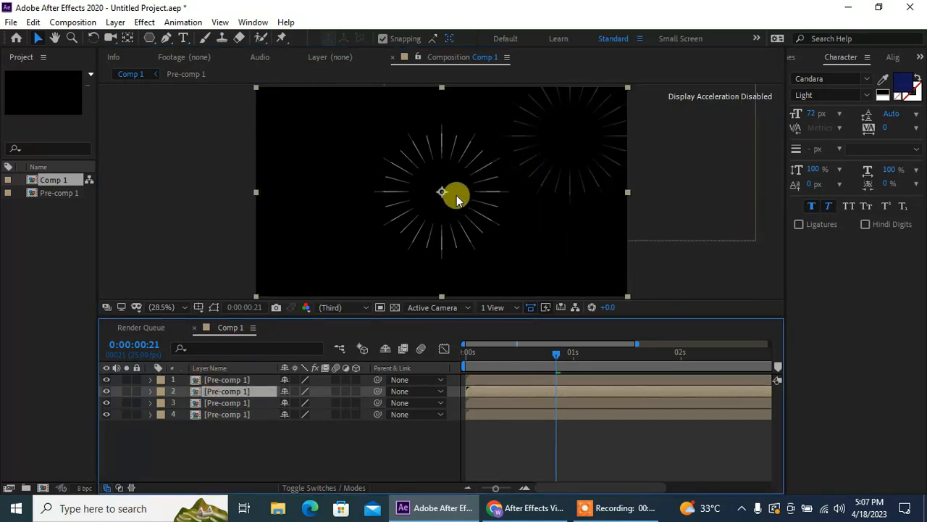
{"action": "left_click_drag", "start_coordinate": [434, 190], "coordinate": [314, 148]}
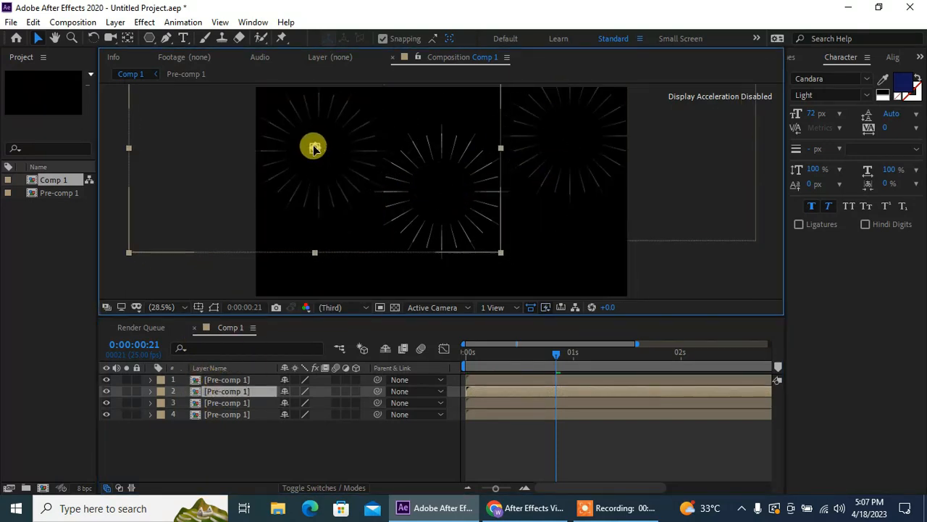
{"action": "left_click", "coordinate": [231, 379]}
{"action": "left_click_drag", "start_coordinate": [433, 198], "coordinate": [533, 268]}
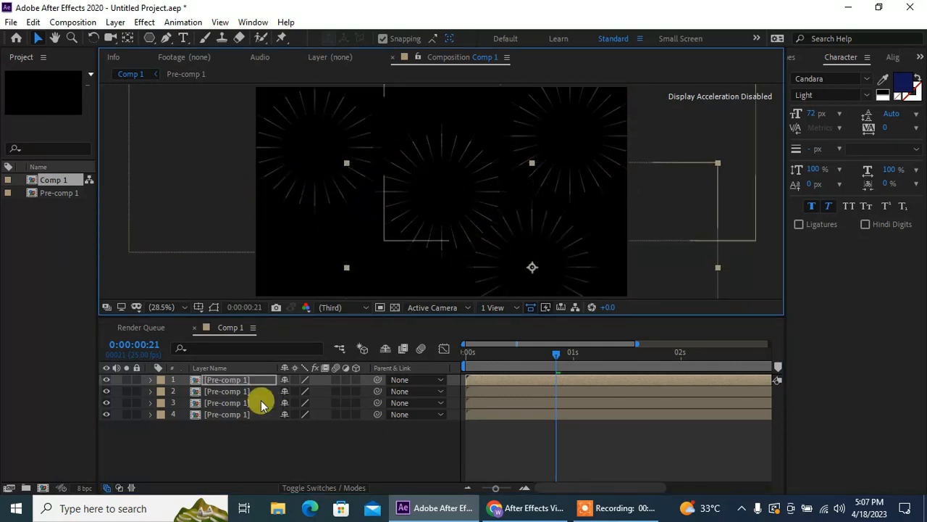
Step: Scale the lower-right burst on layer 1 to 72% and the upper-right burst on layer 3 to 74%
{"action": "left_click", "coordinate": [243, 381]}
{"action": "key", "text": "s"}
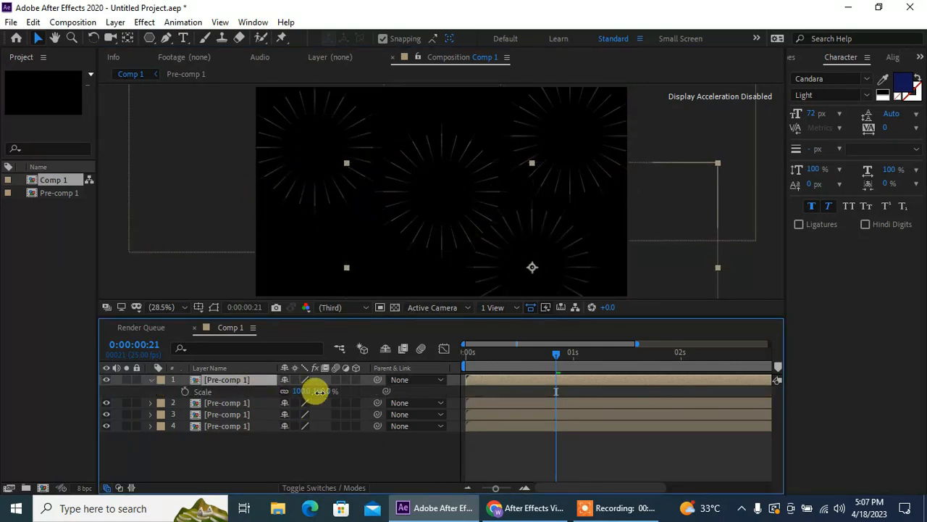
{"action": "left_click_drag", "start_coordinate": [314, 387], "coordinate": [300, 389]}
{"action": "left_click", "coordinate": [210, 417]}
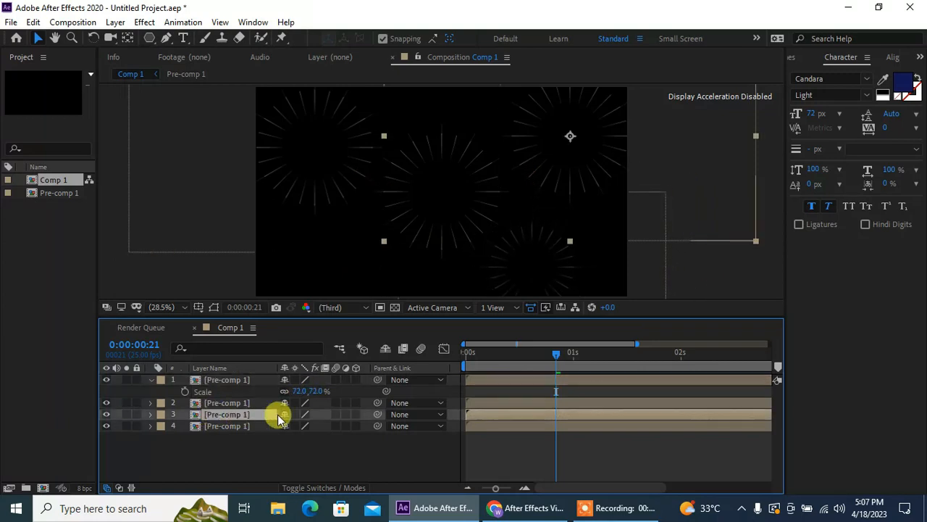
{"action": "key", "text": "s"}
{"action": "left_click_drag", "start_coordinate": [316, 425], "coordinate": [300, 424]}
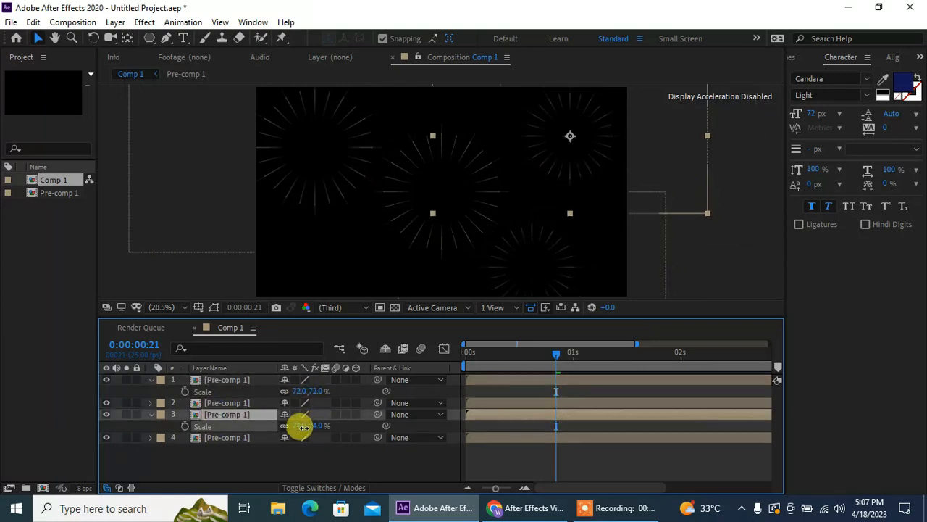
Step: Scale the center burst on layer 4 to 80% and collapse the properties of all four layers
{"action": "left_click", "coordinate": [224, 438]}
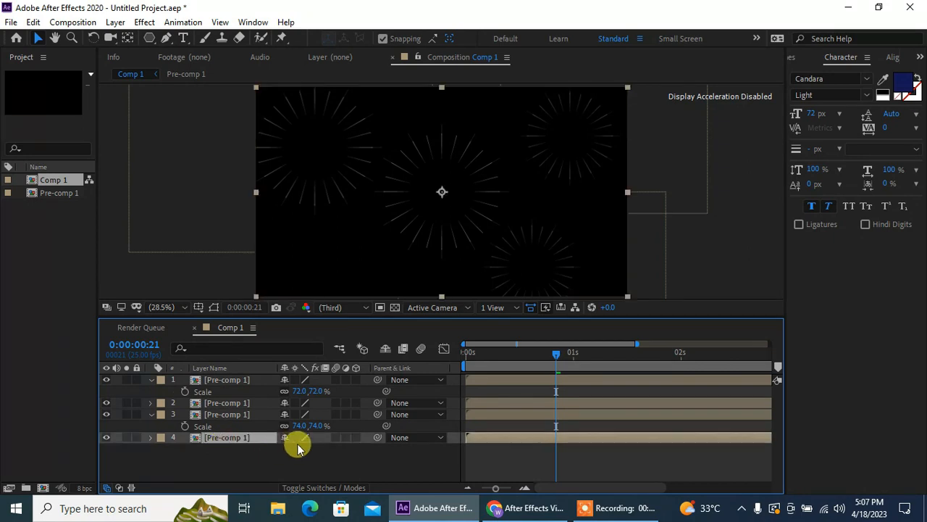
{"action": "left_click_drag", "start_coordinate": [318, 450], "coordinate": [300, 451]}
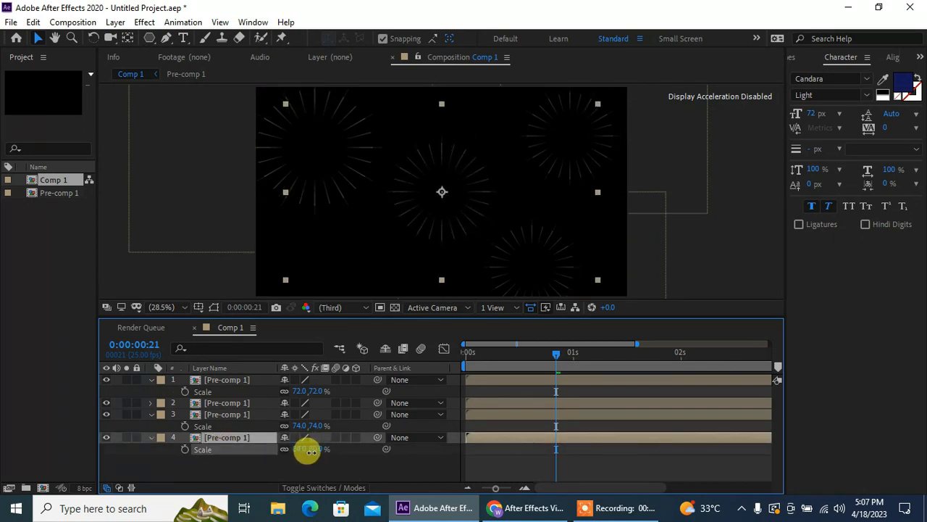
{"action": "left_click", "coordinate": [239, 381]}
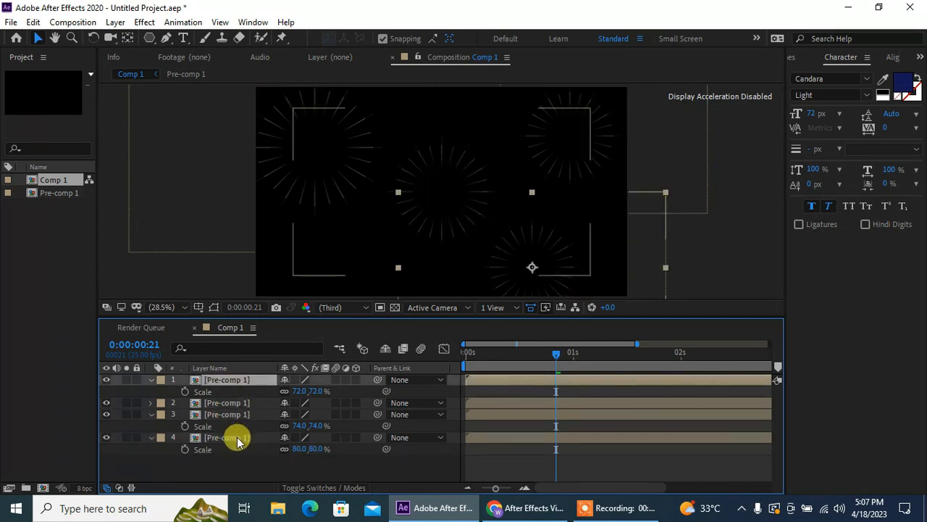
{"action": "left_click", "coordinate": [237, 441], "text": "shift"}
{"action": "left_click", "coordinate": [151, 380]}
{"action": "left_click", "coordinate": [139, 277]}
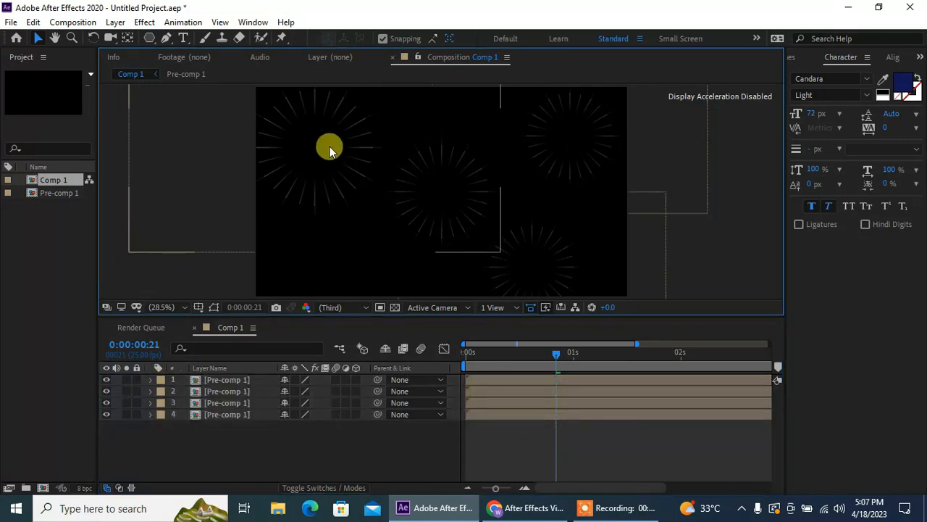
Step: Shift the upper-left burst closer to the corner, then duplicate layer 1 and place the copy just below and left of the frame's center
{"action": "left_click_drag", "start_coordinate": [346, 179], "coordinate": [333, 169]}
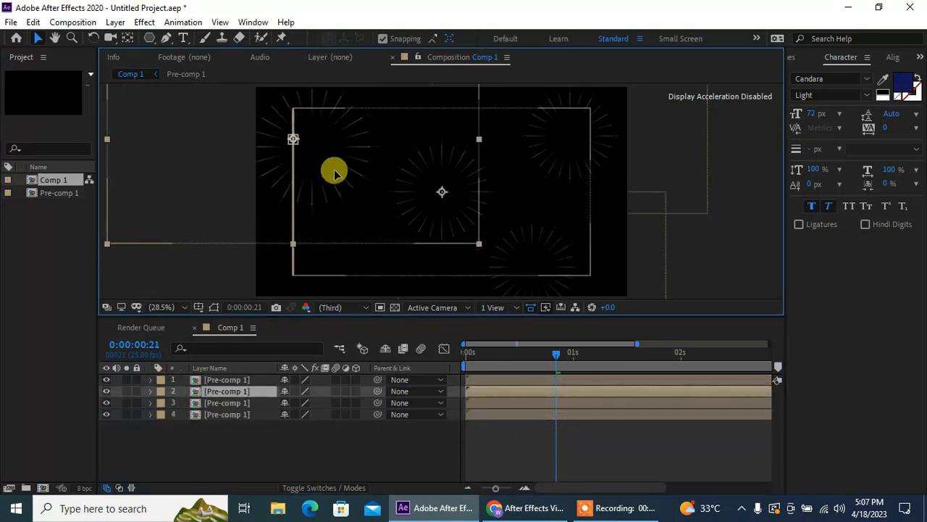
{"action": "left_click", "coordinate": [245, 382]}
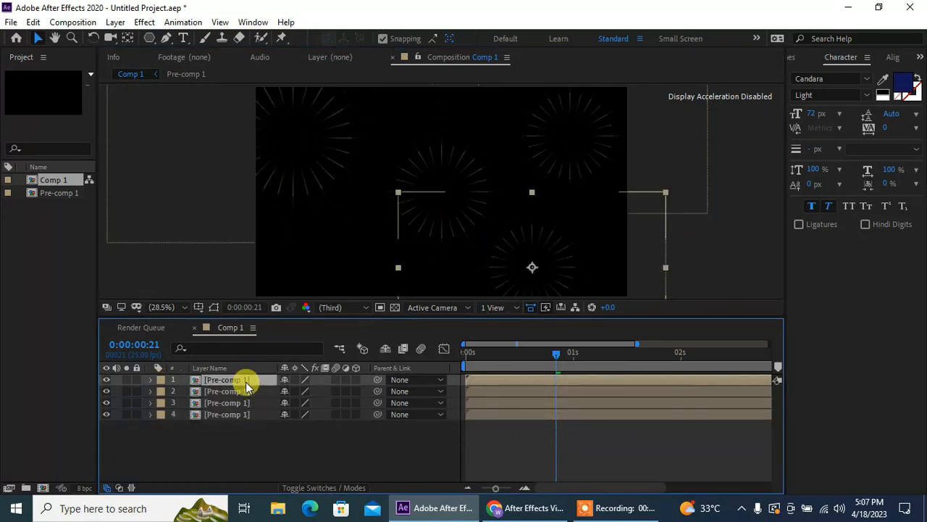
{"action": "key", "text": "ctrl+d"}
{"action": "left_click_drag", "start_coordinate": [542, 274], "coordinate": [439, 198]}
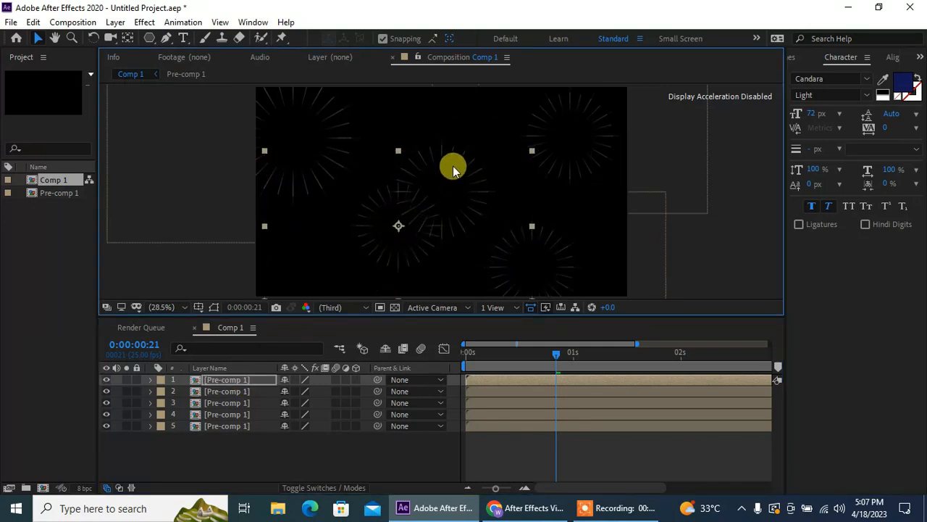
Step: Move the center burst on layer 5 up toward the top middle of the frame, clear of the neighboring burst
{"action": "left_click", "coordinate": [248, 413]}
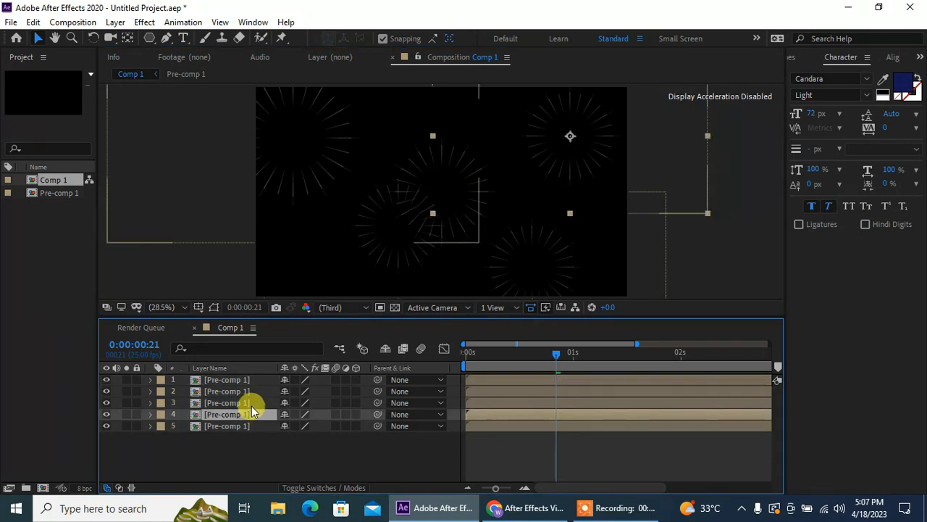
{"action": "left_click", "coordinate": [181, 199]}
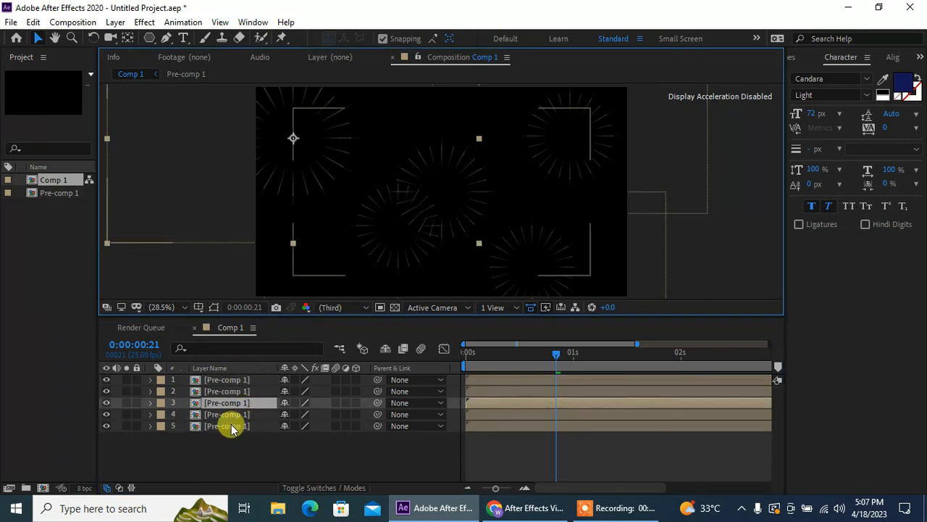
{"action": "left_click", "coordinate": [227, 425]}
{"action": "left_click_drag", "start_coordinate": [444, 202], "coordinate": [457, 163]}
{"action": "left_click", "coordinate": [108, 218]}
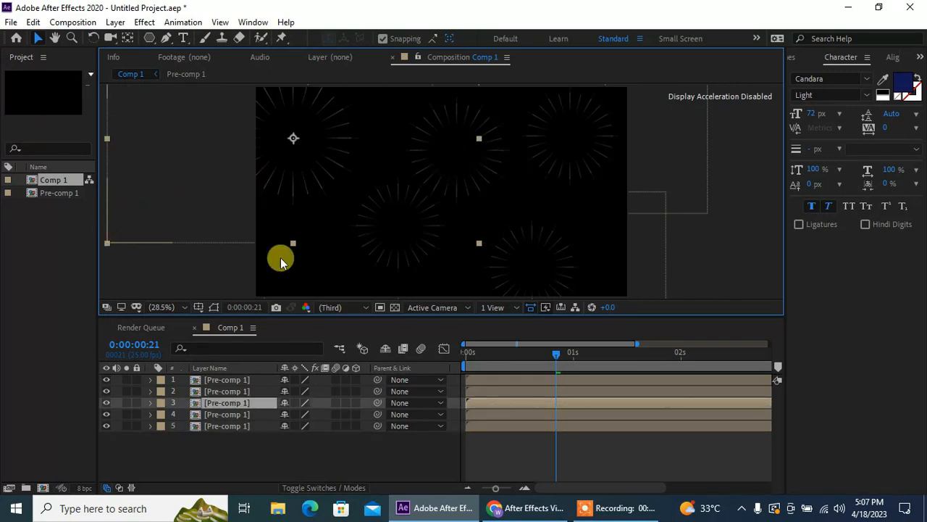
Step: Set the current time to about frame 16 and apply the Generate Fill effect to the top-middle burst on layer 5
{"action": "mouse_move", "coordinate": [542, 353]}
{"action": "left_mouse_down"}
{"action": "mouse_move", "coordinate": [476, 363]}
{"action": "mouse_move", "coordinate": [578, 371]}
{"action": "mouse_move", "coordinate": [522, 373]}
{"action": "mouse_move", "coordinate": [533, 369]}
{"action": "left_mouse_up"}
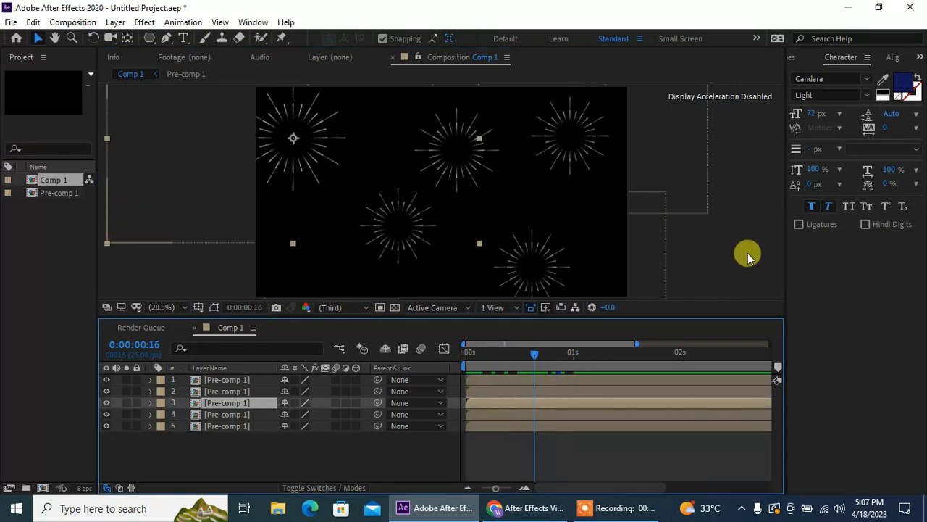
{"action": "left_click", "coordinate": [722, 251]}
{"action": "left_click", "coordinate": [226, 426]}
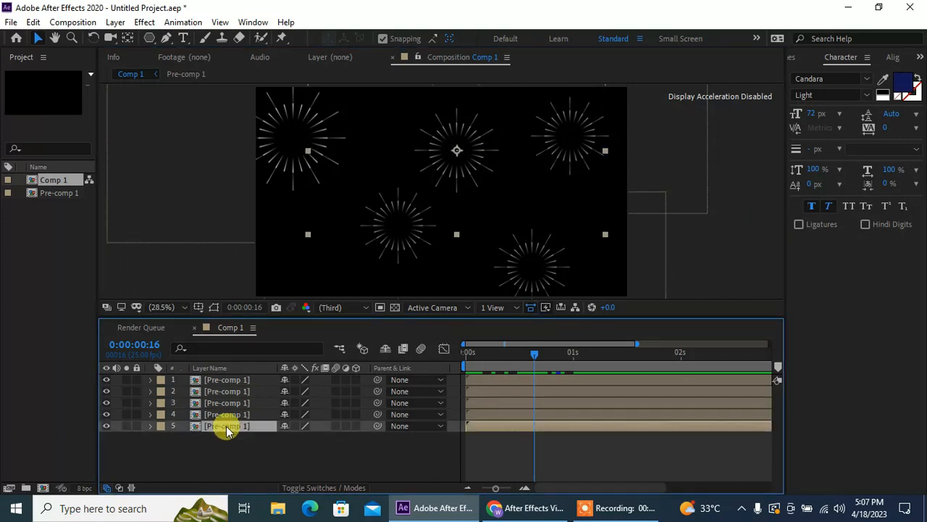
{"action": "right_click", "coordinate": [226, 426]}
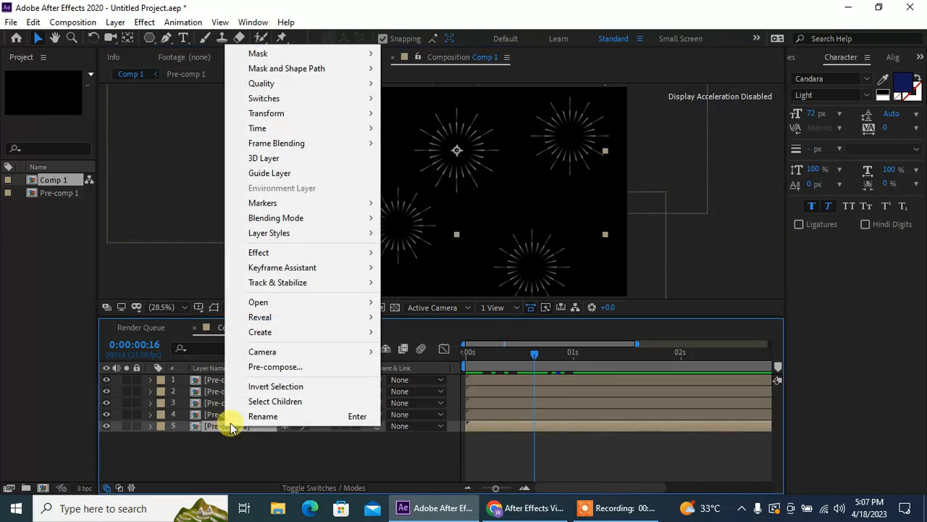
{"action": "mouse_move", "coordinate": [302, 258]}
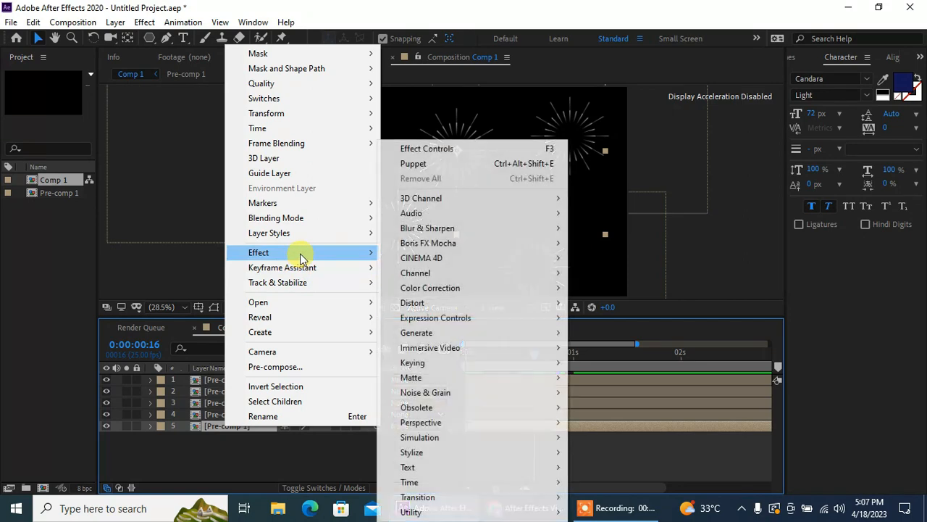
{"action": "mouse_move", "coordinate": [470, 336]}
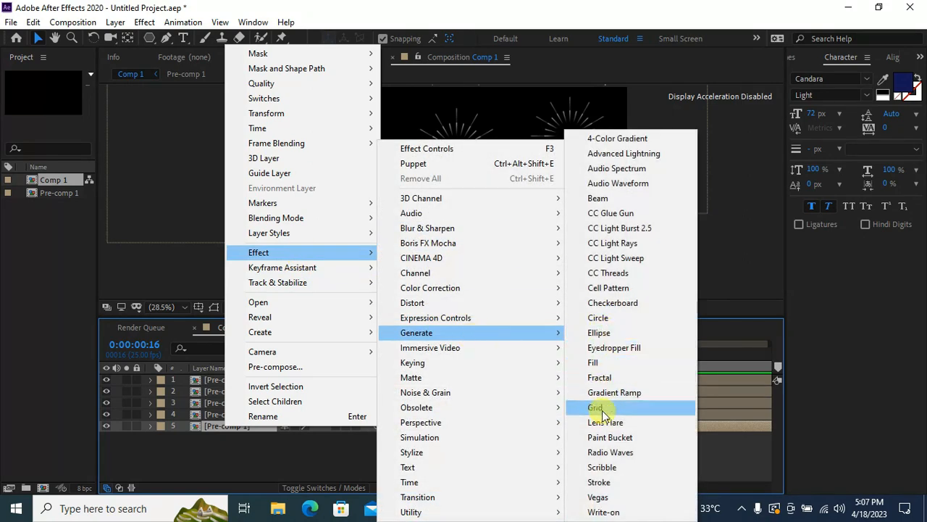
{"action": "left_click", "coordinate": [607, 363]}
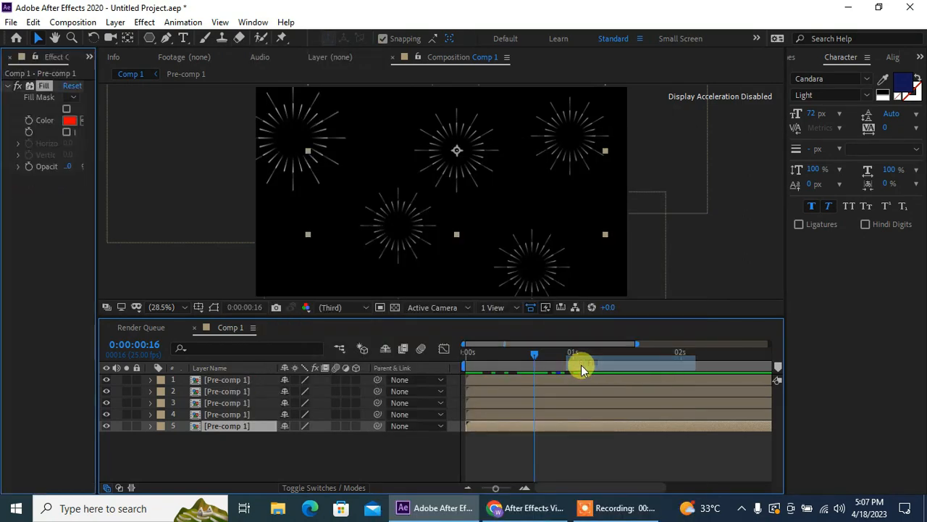
Step: Set the Fill color of the top-middle burst on layer 5 to light blue
{"action": "left_click", "coordinate": [73, 122]}
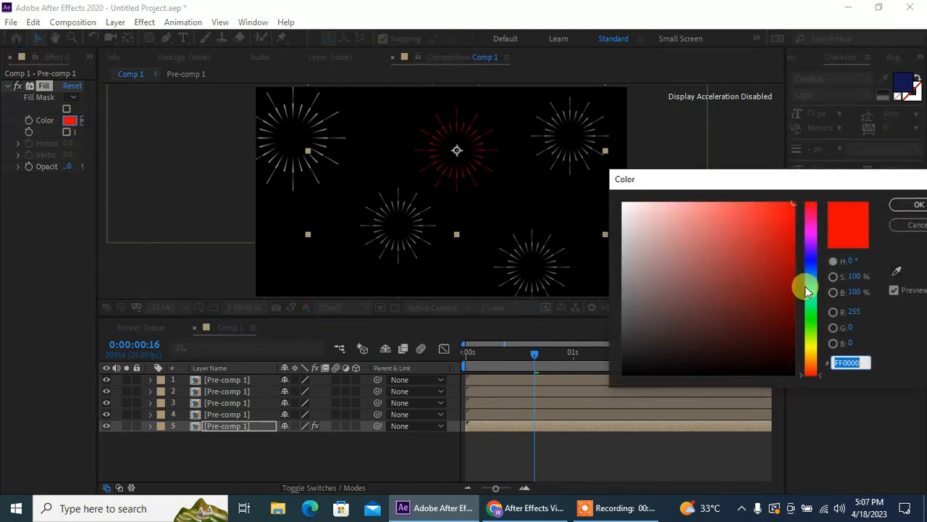
{"action": "left_click_drag", "start_coordinate": [808, 291], "coordinate": [812, 268]}
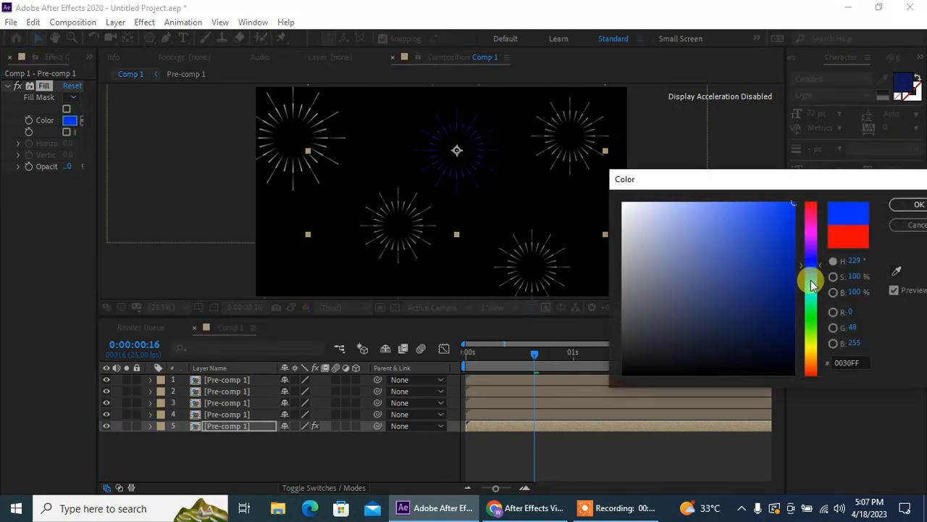
{"action": "left_click", "coordinate": [906, 205]}
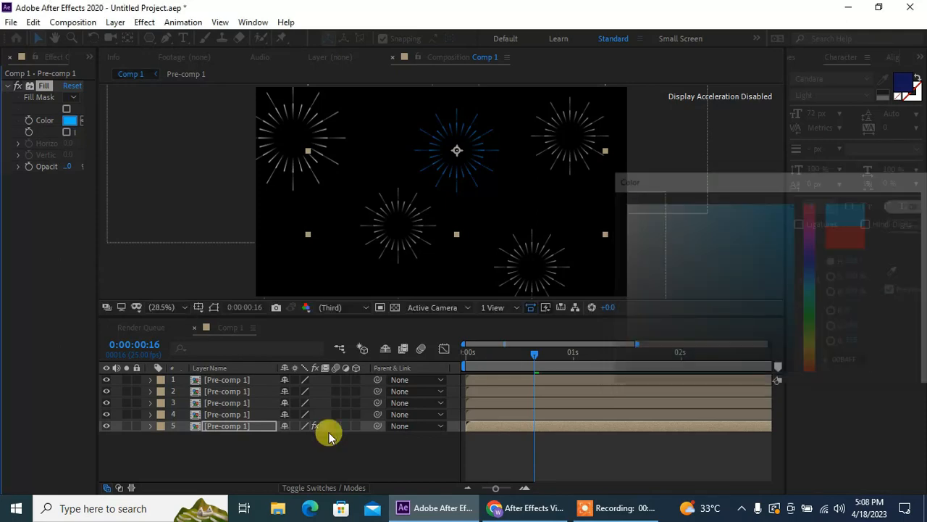
Step: Apply the Generate Fill effect to the upper-right burst on layer 4
{"action": "left_click", "coordinate": [236, 414]}
{"action": "right_click", "coordinate": [259, 414]}
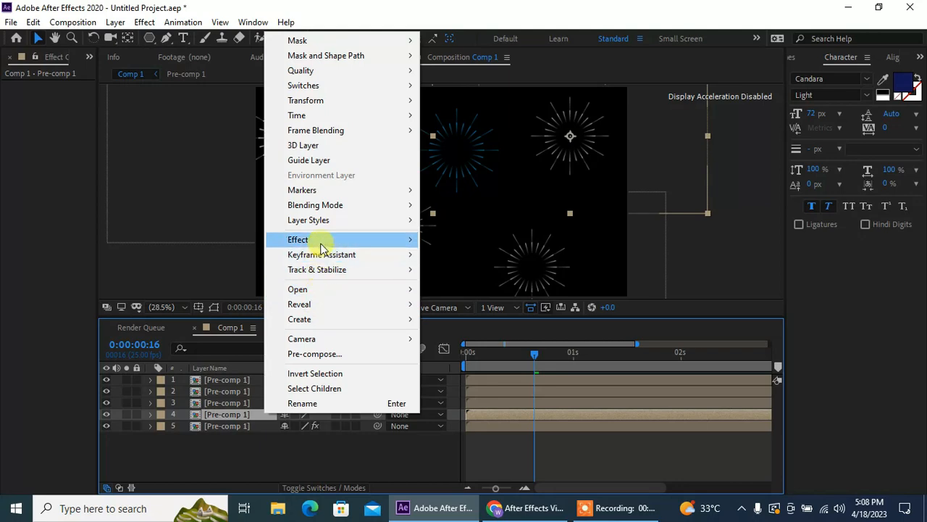
{"action": "mouse_move", "coordinate": [323, 248]}
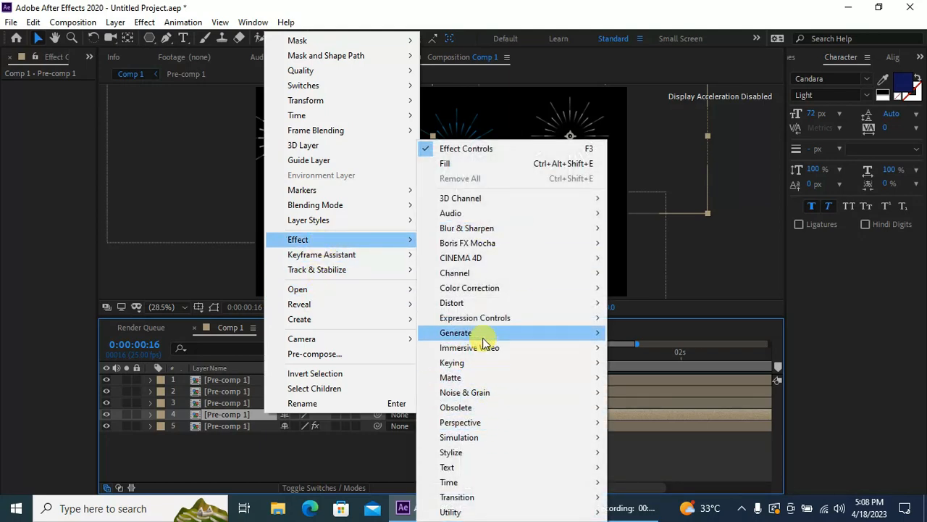
{"action": "mouse_move", "coordinate": [482, 335]}
{"action": "left_click", "coordinate": [638, 362]}
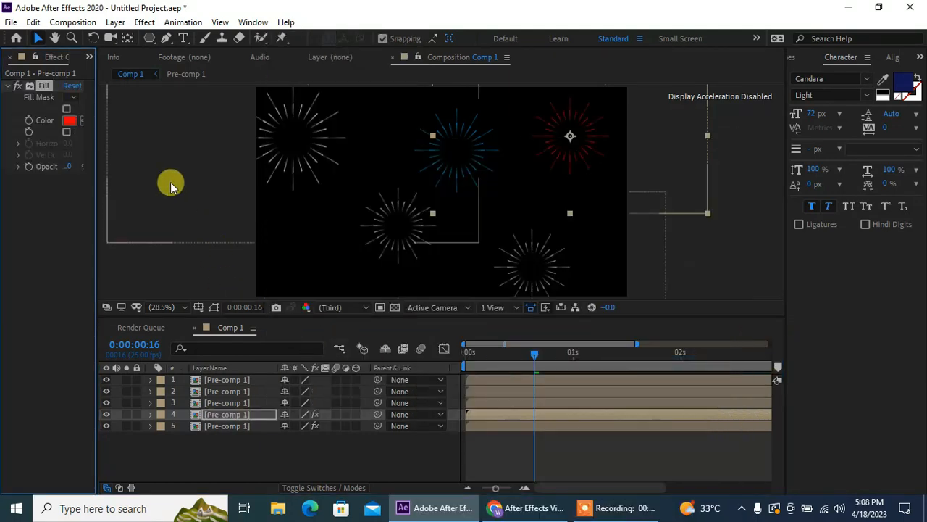
Step: Set the upper-right burst's Fill color to yellow (FFF000) and play back the composition to check the colored bursts
{"action": "left_click", "coordinate": [68, 125]}
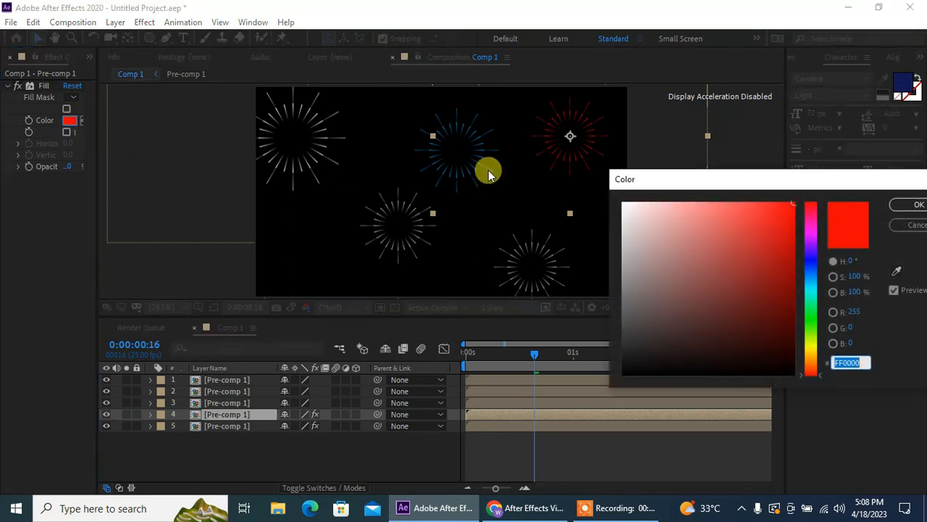
{"action": "left_click", "coordinate": [810, 348]}
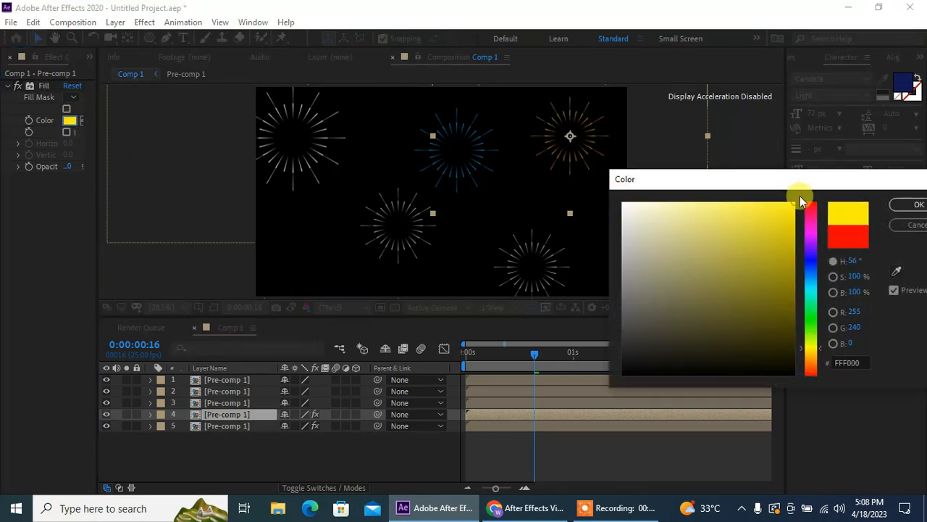
{"action": "left_click", "coordinate": [916, 206]}
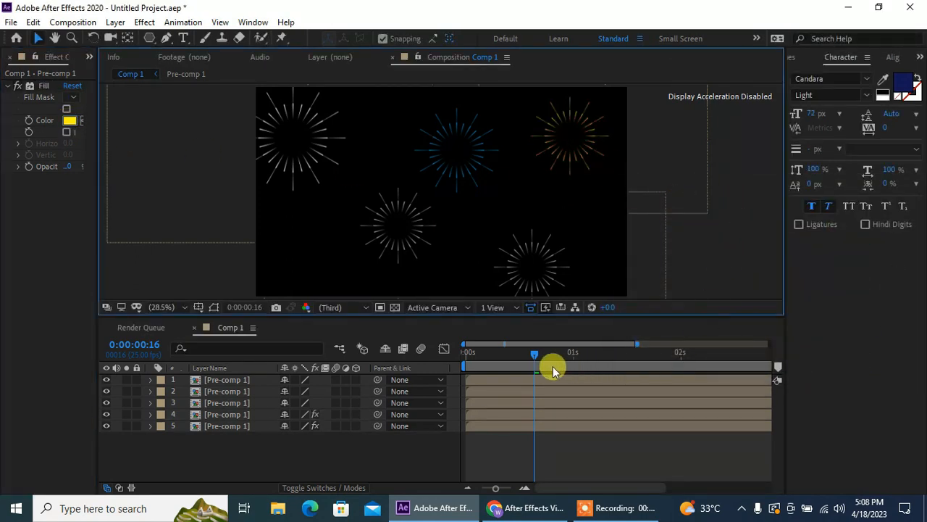
{"action": "left_click_drag", "start_coordinate": [532, 355], "coordinate": [578, 352]}
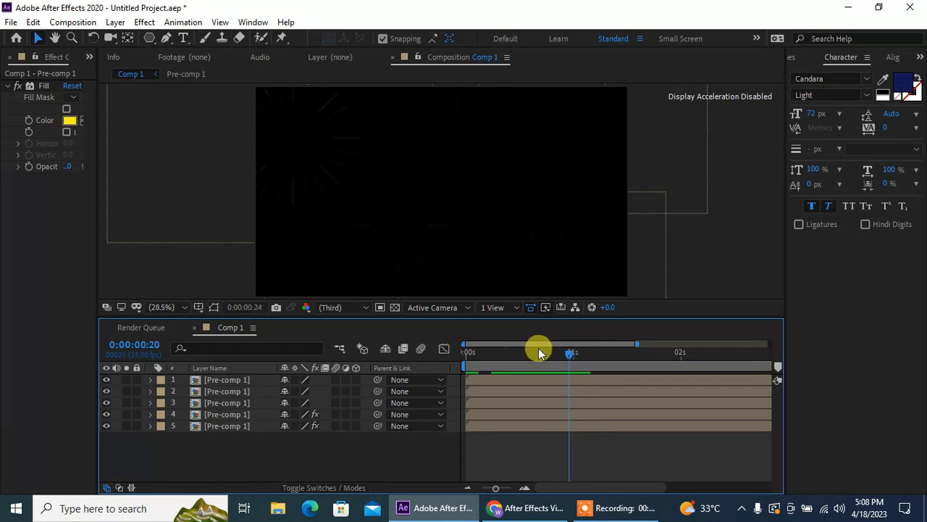
{"action": "key", "text": "space"}
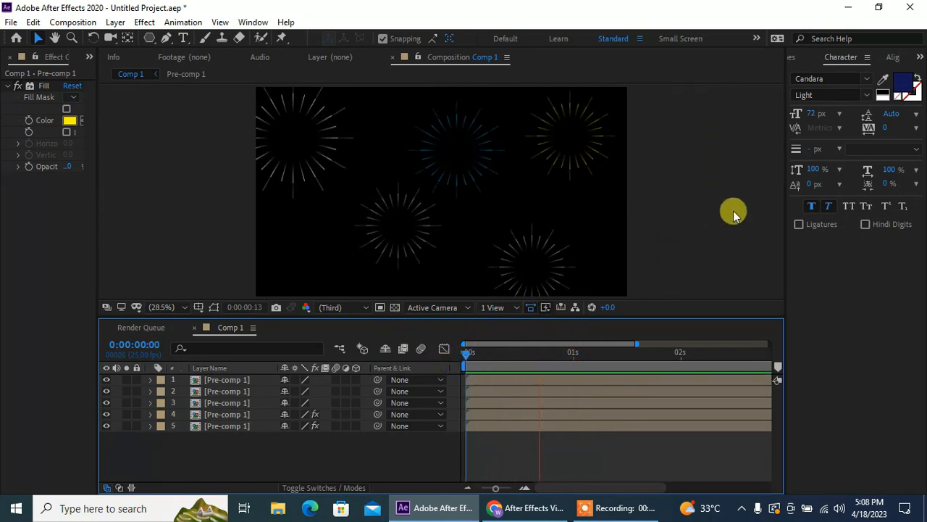
{"action": "key", "text": "space"}
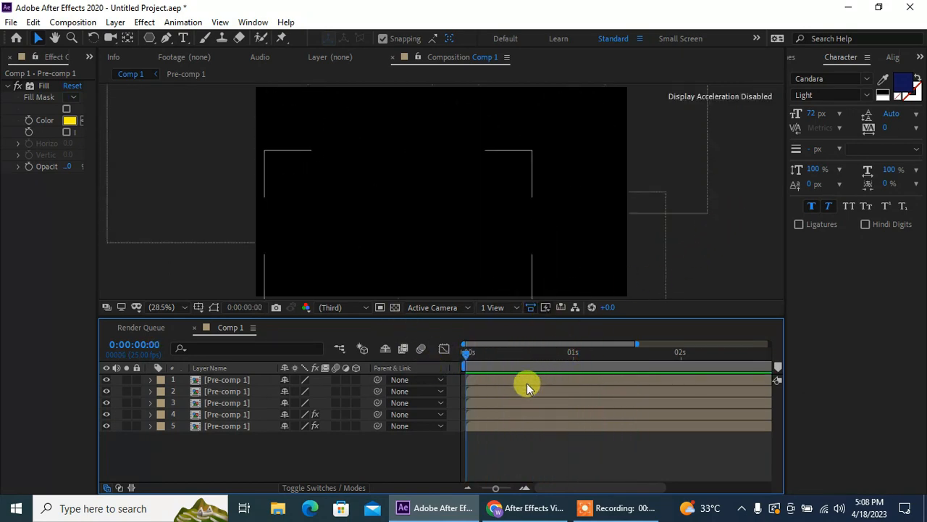
Step: Stagger the bursts by starting layers 2 and 4 about 1 frame, layer 1 about 3 frames and layer 3 about 8 frames in, and preview
{"action": "left_click_drag", "start_coordinate": [470, 355], "coordinate": [523, 357]}
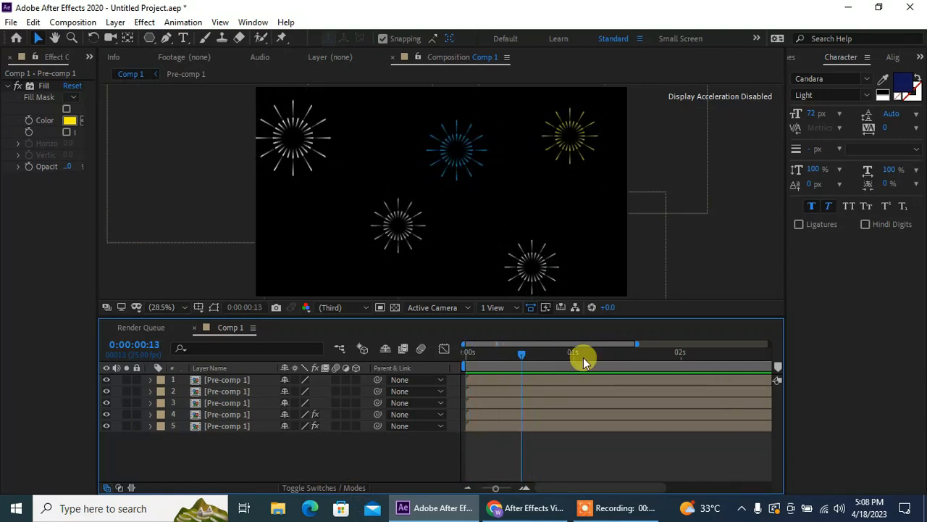
{"action": "left_click_drag", "start_coordinate": [479, 404], "coordinate": [497, 393]}
{"action": "left_click", "coordinate": [489, 382]}
{"action": "left_click", "coordinate": [491, 394]}
{"action": "left_click", "coordinate": [722, 265]}
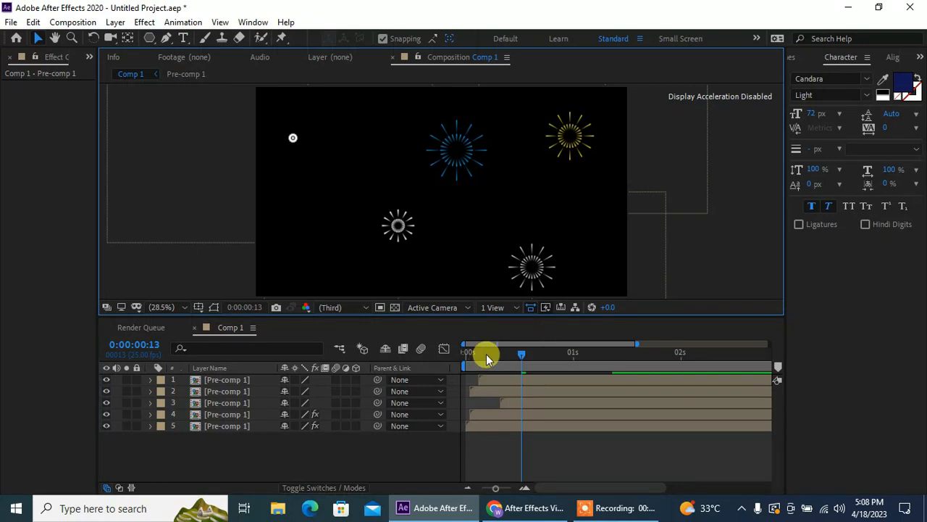
{"action": "left_click_drag", "start_coordinate": [486, 353], "coordinate": [444, 362]}
{"action": "key", "text": "space"}
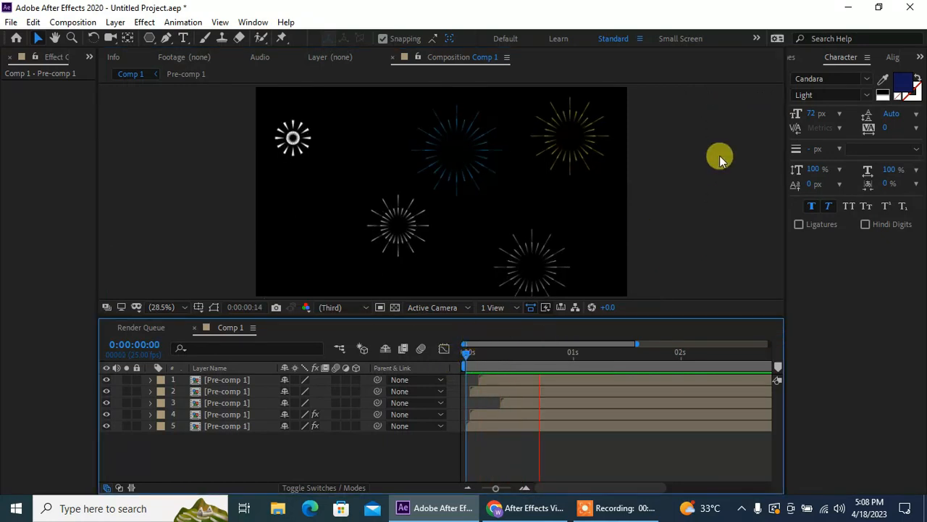
Step: Delay the starts to about frame 8 for layer 1, 3 for layer 2, 14 for layer 3 and 4 for layer 4, and preview
{"action": "left_click_drag", "start_coordinate": [495, 382], "coordinate": [517, 383]}
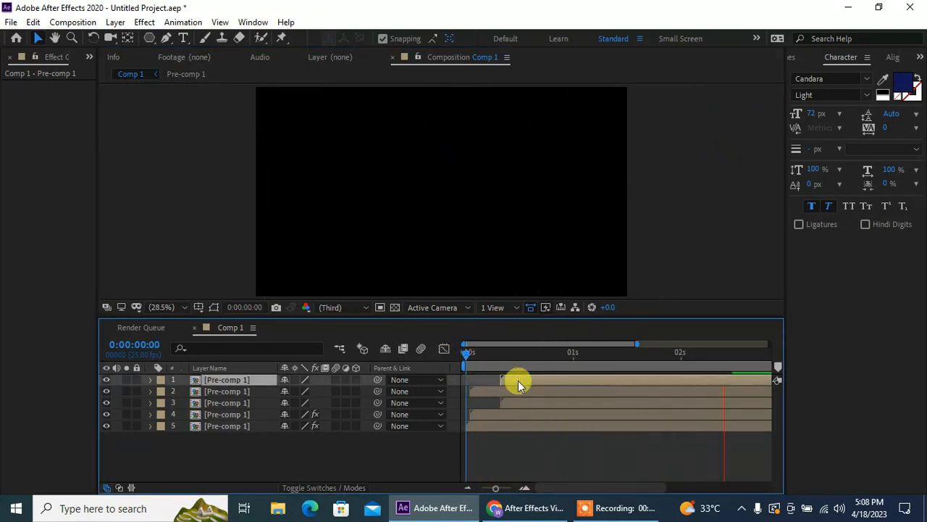
{"action": "left_click_drag", "start_coordinate": [482, 419], "coordinate": [546, 409]}
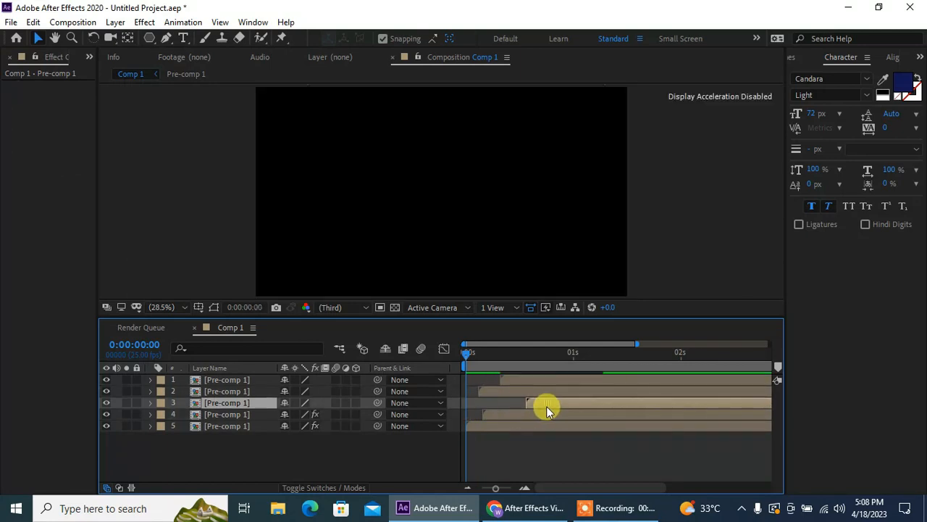
{"action": "left_click", "coordinate": [644, 259]}
{"action": "key", "text": "space"}
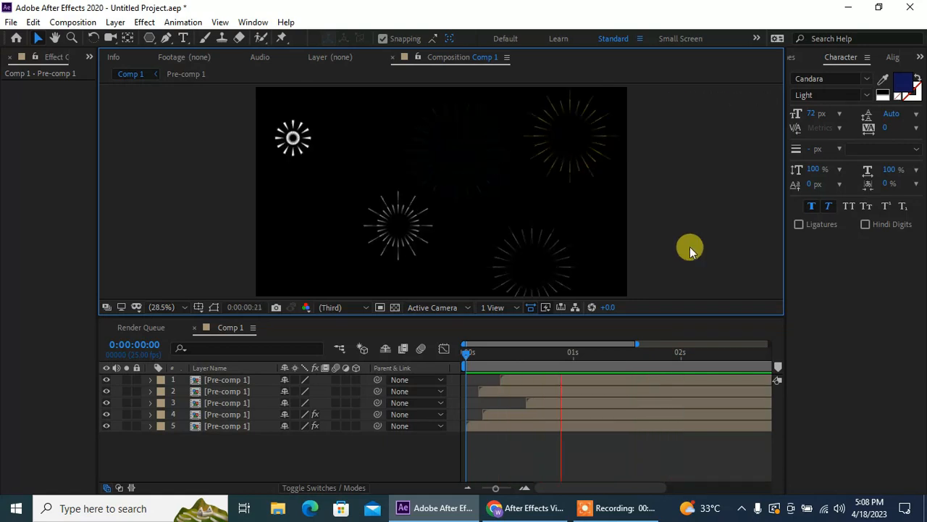
{"action": "key", "text": "space"}
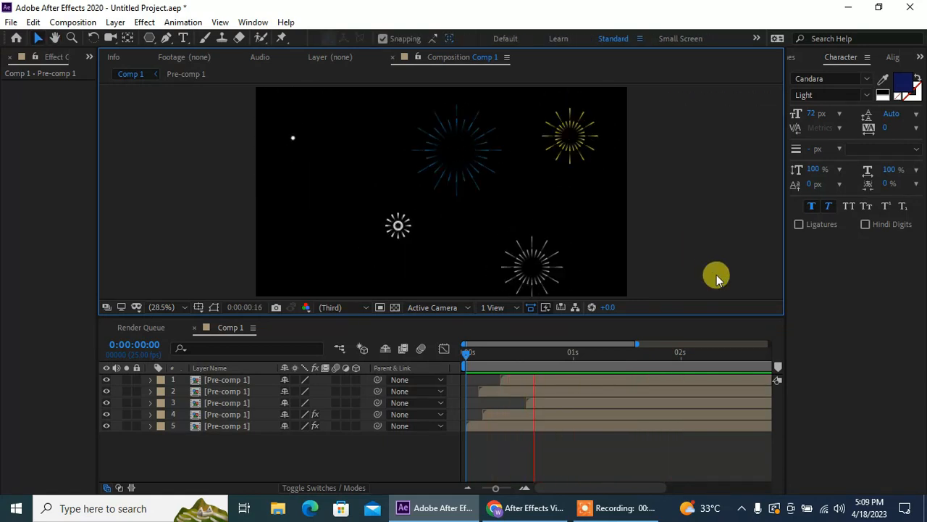